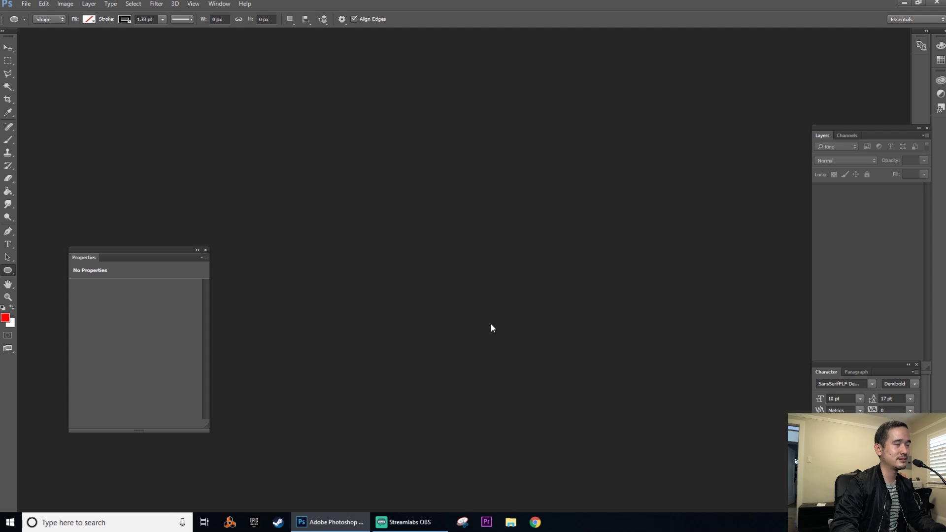
- Create a new document 487 px wide and 487 px high with a resolution of 1 pixel/inch and a white background
{"action": "key", "text": "ctrl+n"}
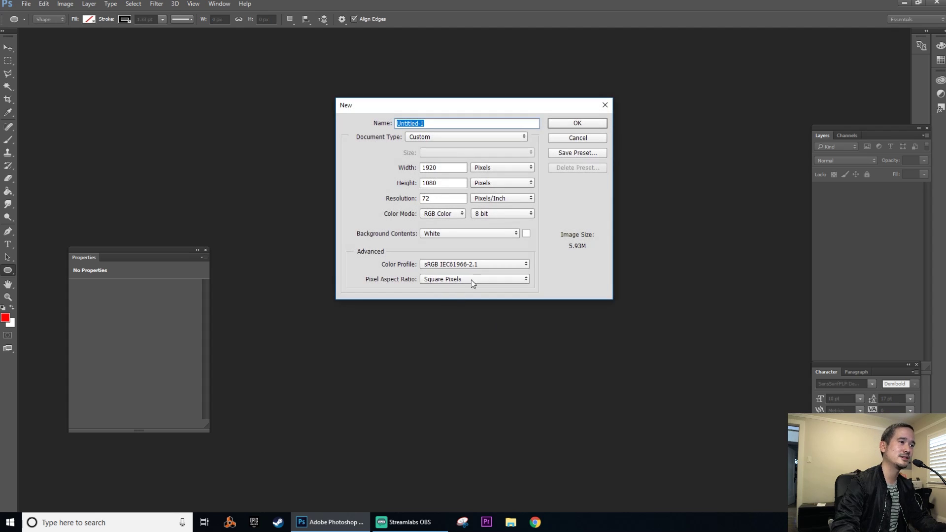
{"action": "left_click_drag", "start_coordinate": [464, 168], "coordinate": [396, 173]}
{"action": "type", "text": "487"}
{"action": "key", "text": "Tab"}
{"action": "type", "text": "487"}
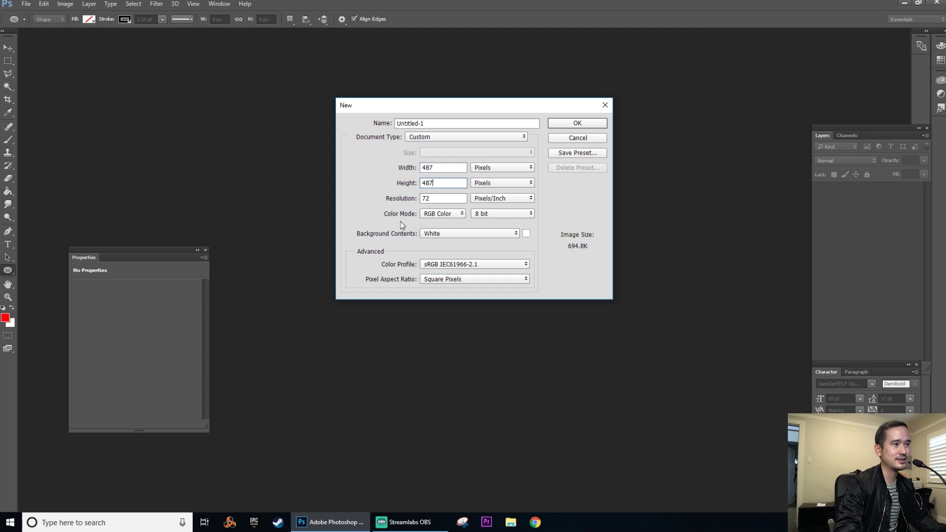
{"action": "left_click", "coordinate": [439, 199]}
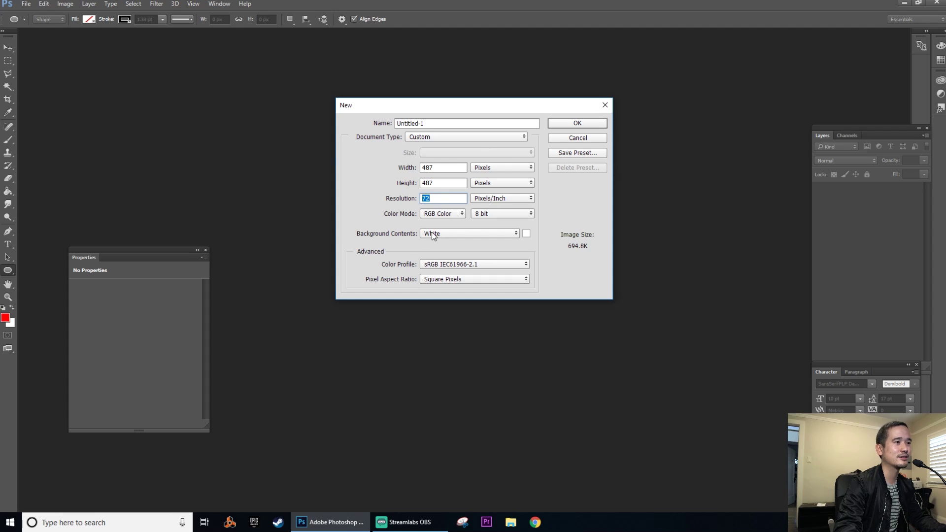
{"action": "type", "text": "1"}
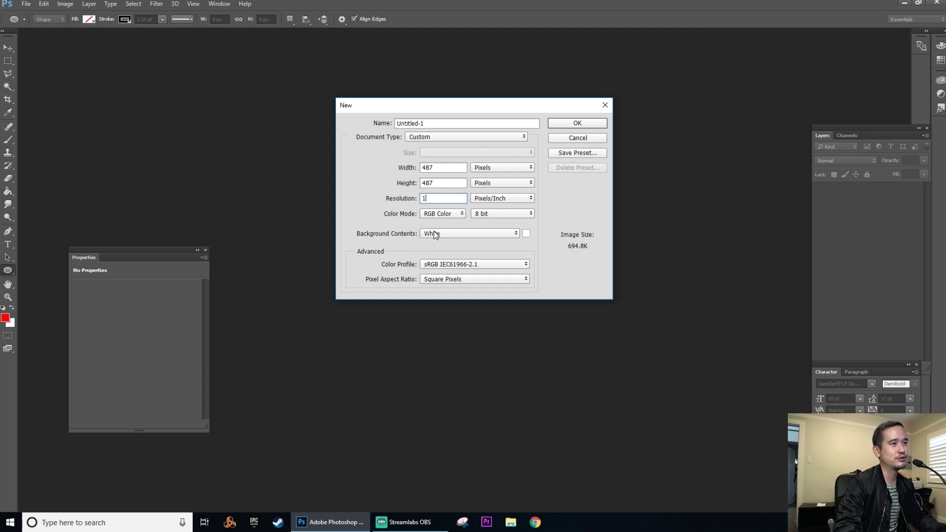
{"action": "left_click", "coordinate": [557, 126]}
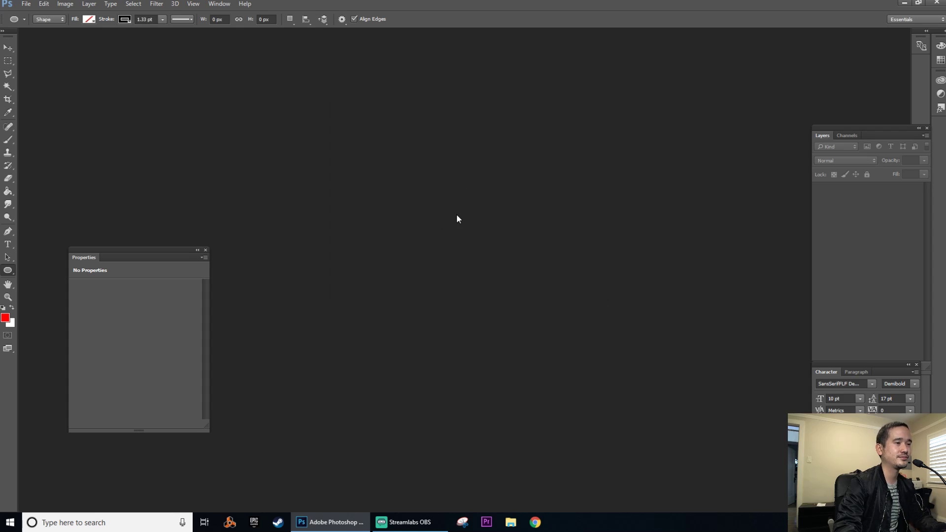
- Add a vertical guide at 244 px
{"action": "key", "text": "ctrl+plus"}
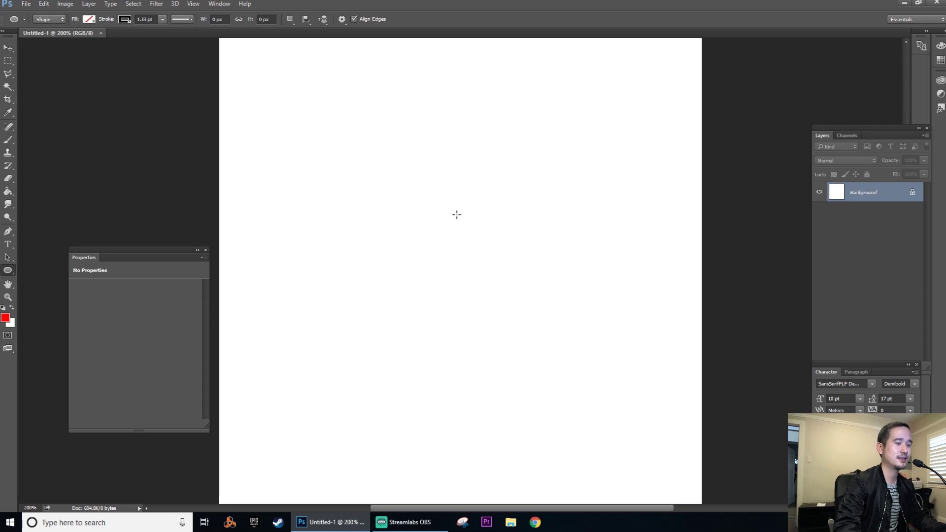
{"action": "key", "text": "ctrl+minus"}
{"action": "left_click", "coordinate": [193, 4]}
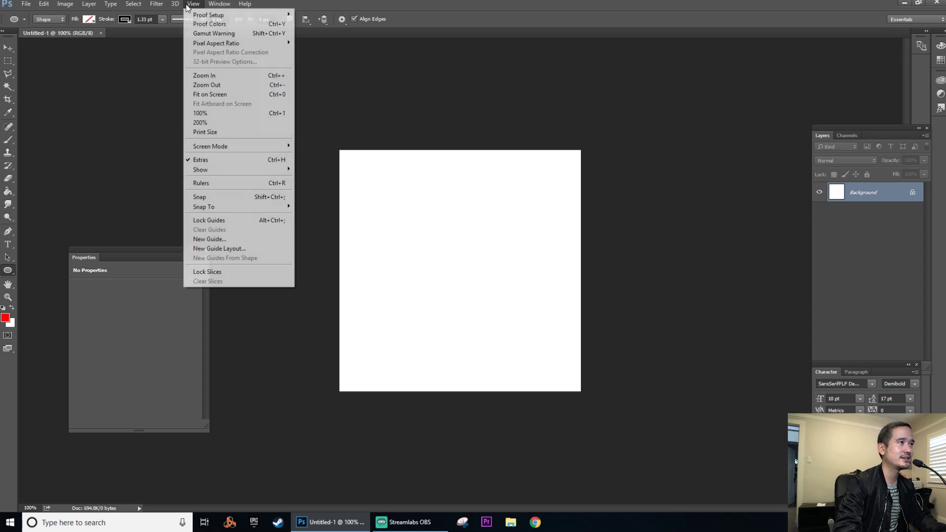
{"action": "left_click", "coordinate": [236, 240]}
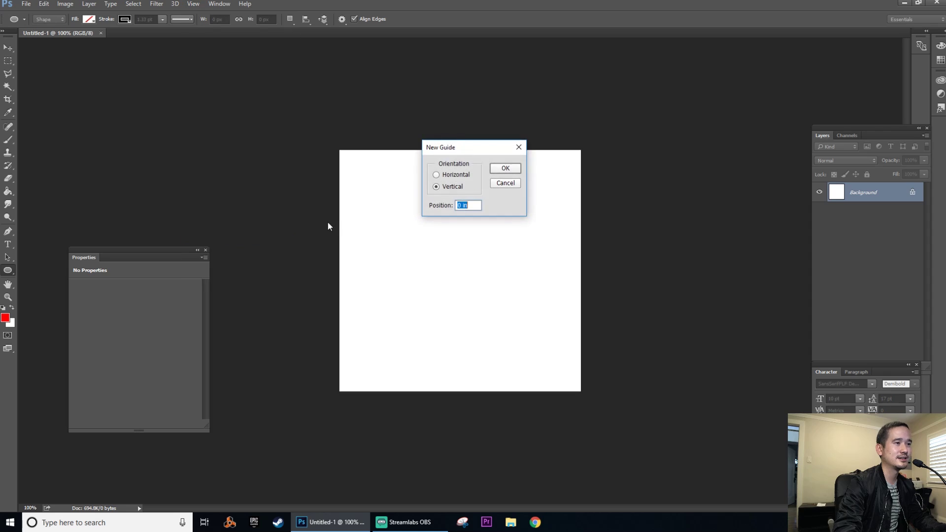
{"action": "type", "text": "244"}
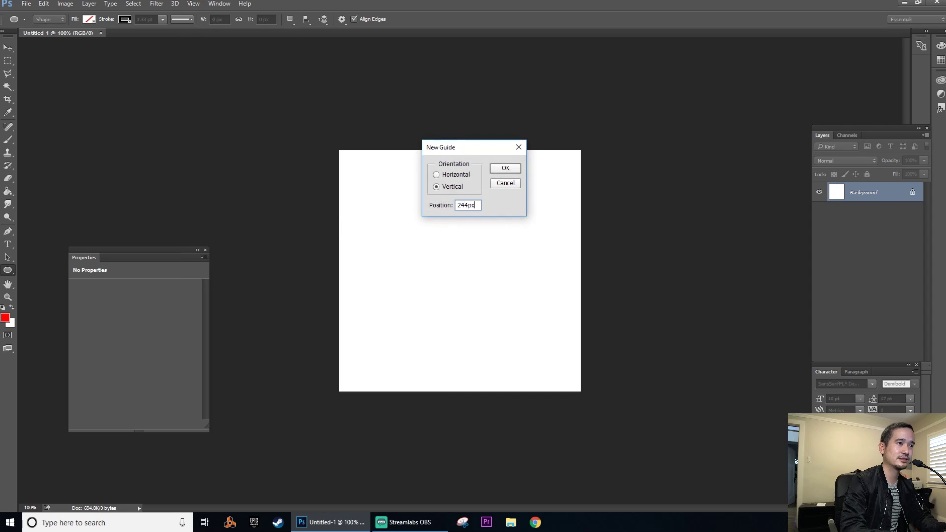
{"action": "key", "text": "Return"}
- Add a horizontal guide at 244 px so it crosses the vertical guide at the canvas centre
{"action": "left_click", "coordinate": [193, 4]}
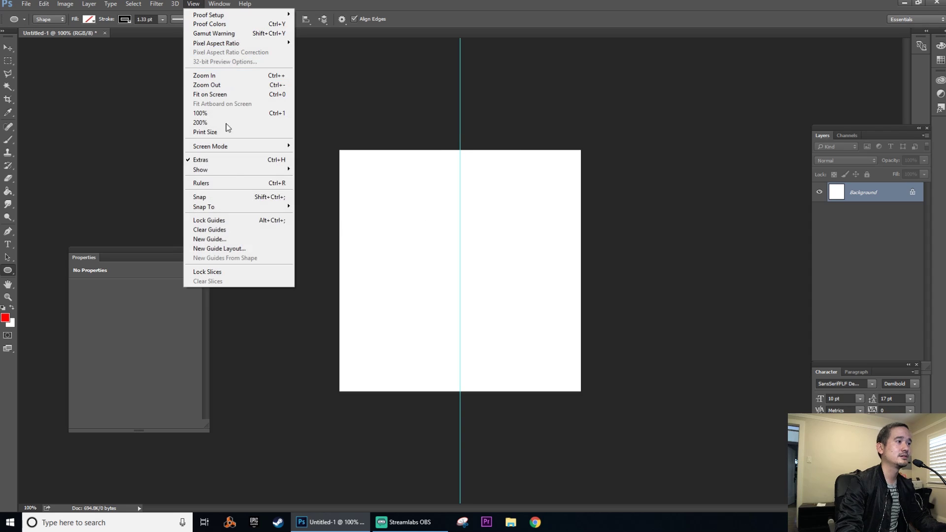
{"action": "left_click", "coordinate": [243, 239]}
{"action": "left_click", "coordinate": [456, 176]}
{"action": "double_click", "coordinate": [468, 205]}
{"action": "type", "text": "244px"}
{"action": "key", "text": "Return"}
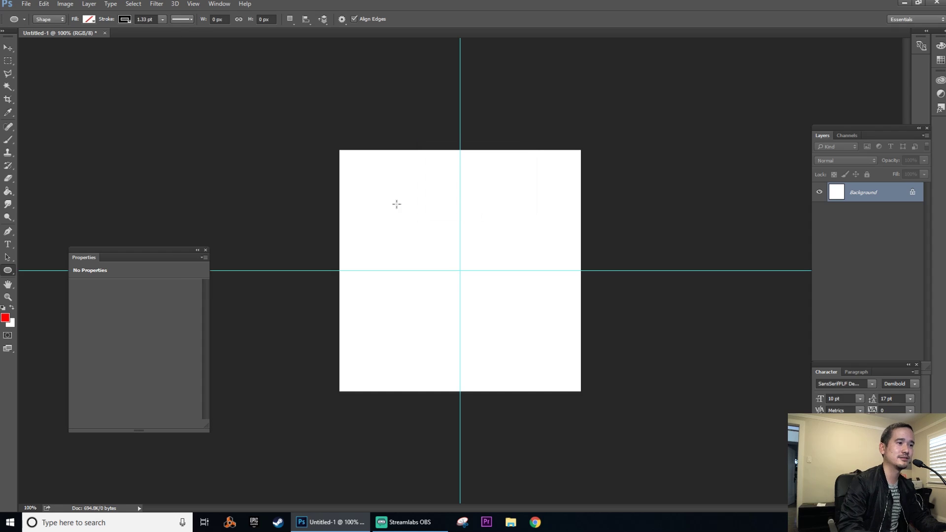
- Display the grid over the canvas for aligning shapes at the guide intersection
{"action": "key", "text": "ctrl+0"}
{"action": "key", "text": "ctrl+plus"}
{"action": "key", "text": "ctrl+plus"}
{"action": "key", "text": "ctrl+plus"}
{"action": "key", "text": "ctrl+plus"}
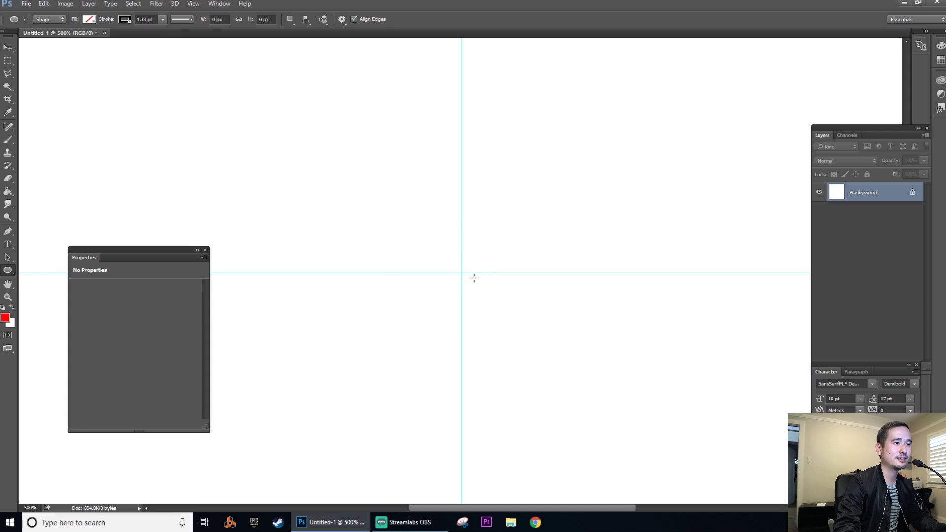
{"action": "key", "text": "v"}
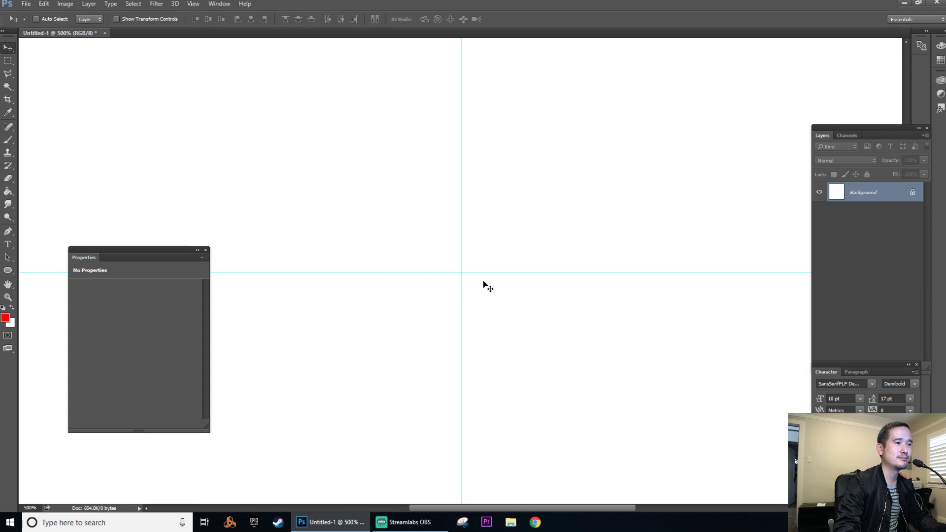
{"action": "left_click", "coordinate": [192, 5]}
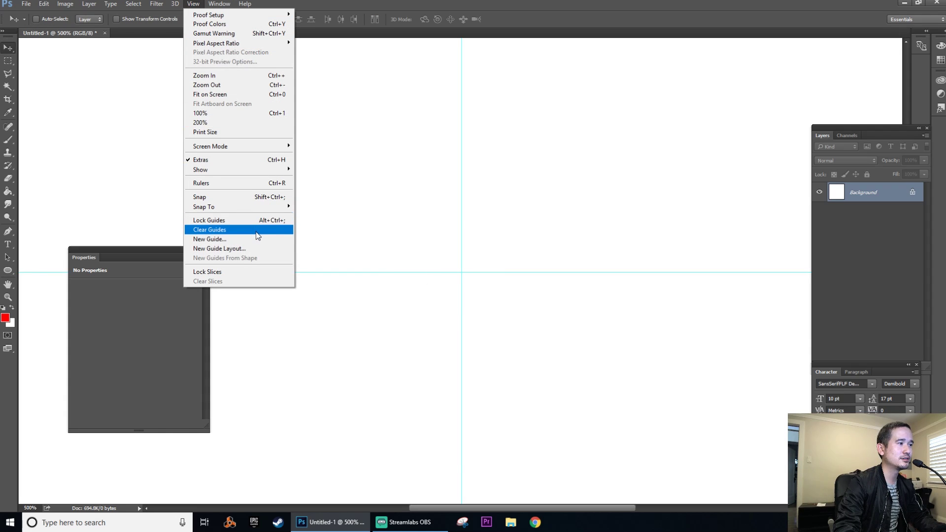
{"action": "mouse_move", "coordinate": [250, 171]}
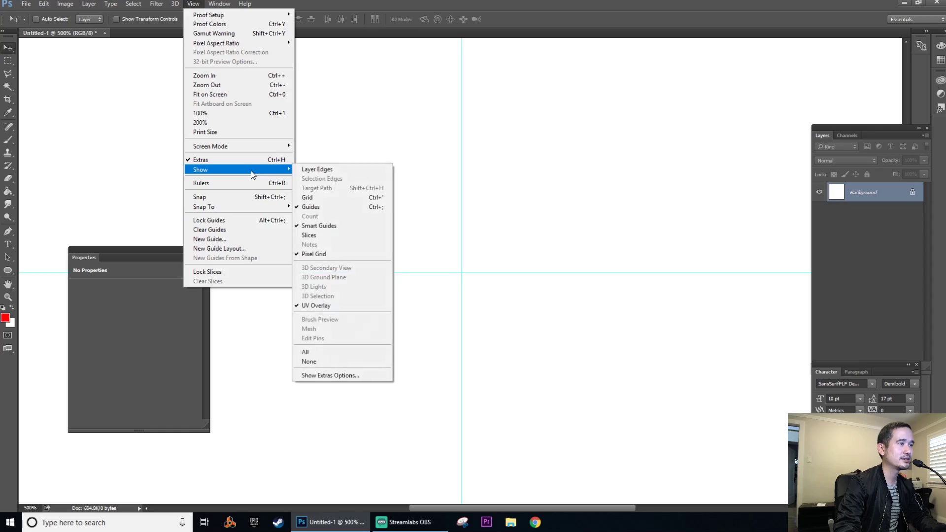
{"action": "left_click", "coordinate": [315, 197]}
{"action": "key", "text": "ctrl+plus"}
{"action": "key", "text": "ctrl+plus"}
{"action": "key", "text": "ctrl+plus"}
{"action": "key", "text": "ctrl+plus"}
{"action": "key", "text": "ctrl+plus"}
{"action": "key", "text": "ctrl+plus"}
{"action": "key", "text": "ctrl+plus"}
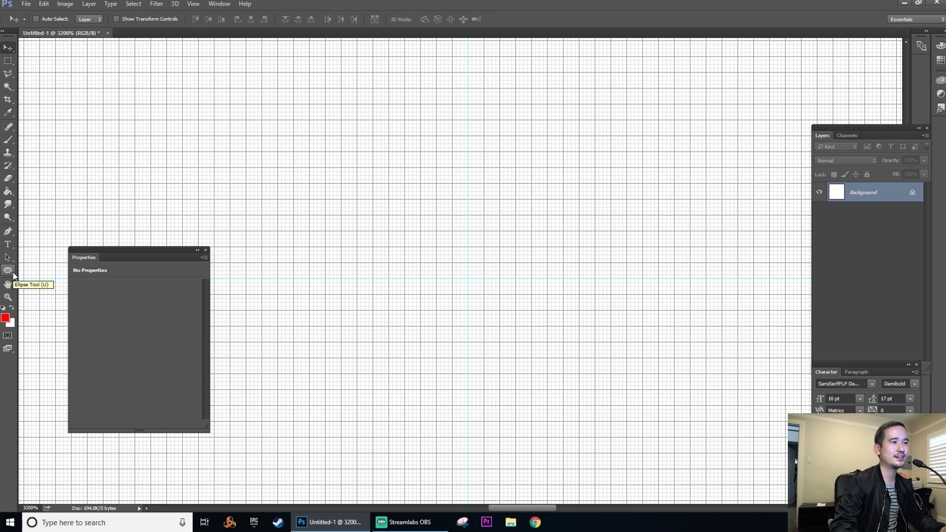
- Try drawing an unfilled circle about 10 px wide around the guide intersection with the Ellipse tool
{"action": "left_click", "coordinate": [8, 270]}
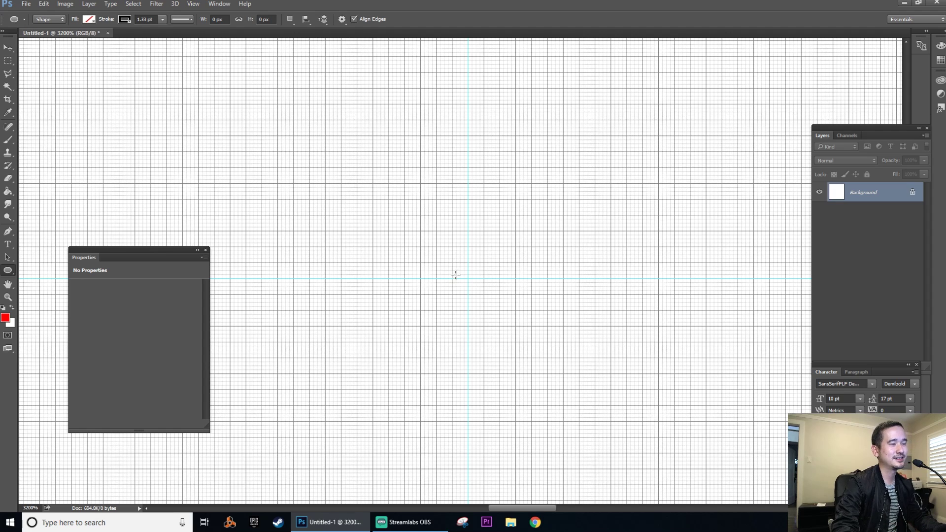
{"action": "left_click_drag", "start_coordinate": [389, 200], "coordinate": [584, 363]}
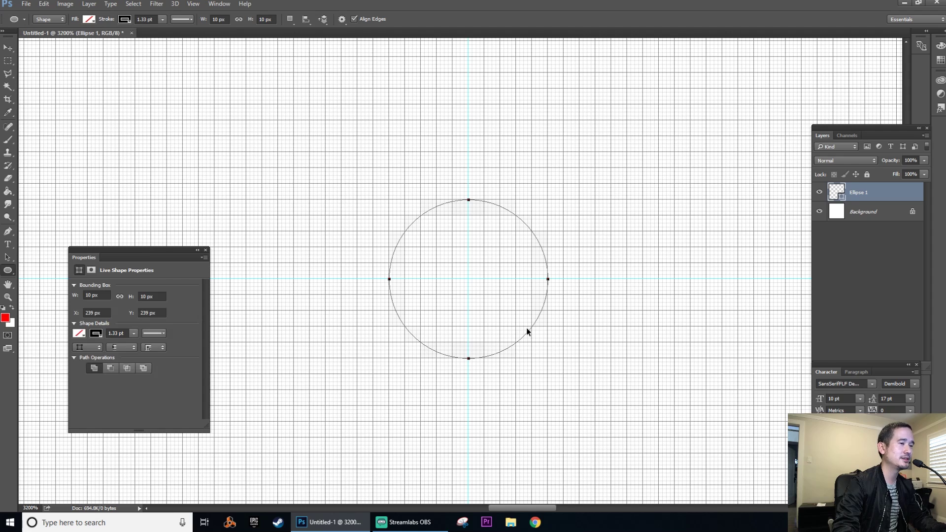
{"action": "key", "text": "ctrl+z"}
- Draw a red-filled circle about 11 px wide over the guide intersection on a new layer
{"action": "left_click", "coordinate": [90, 20]}
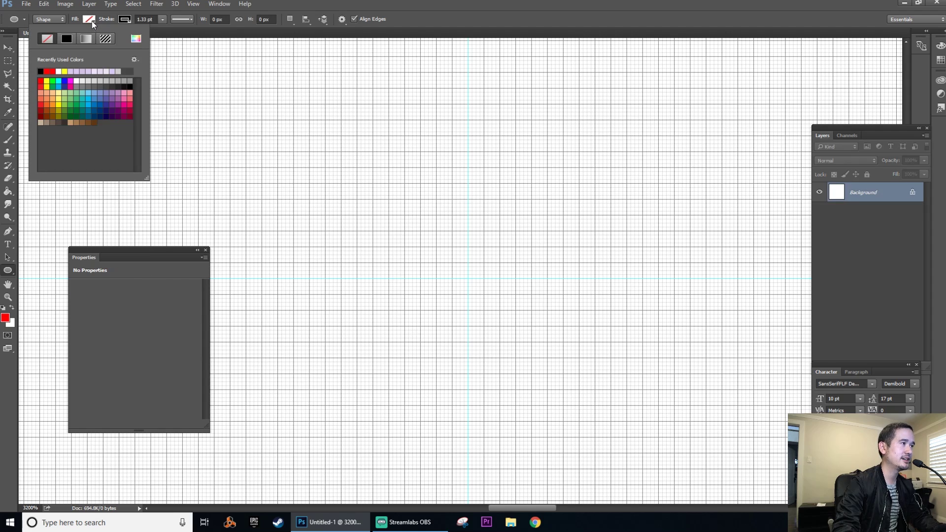
{"action": "left_click", "coordinate": [46, 72]}
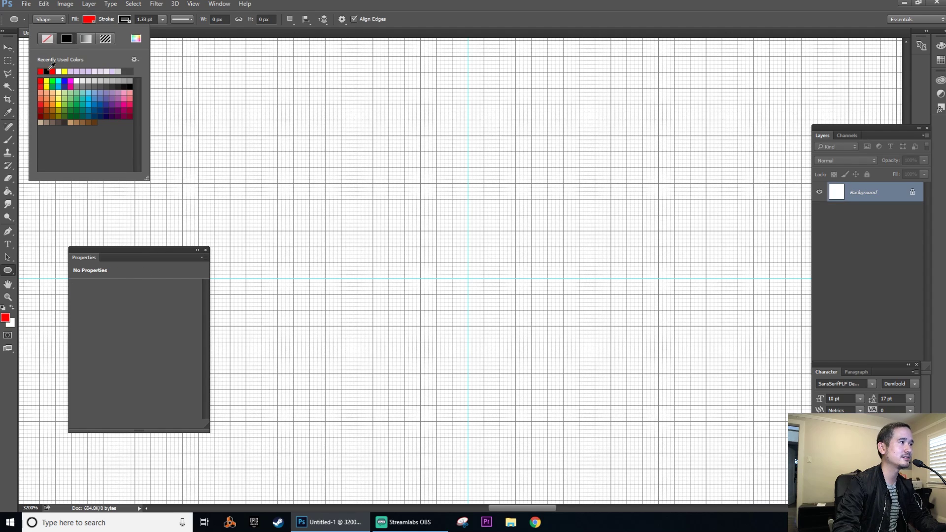
{"action": "left_click", "coordinate": [470, 17]}
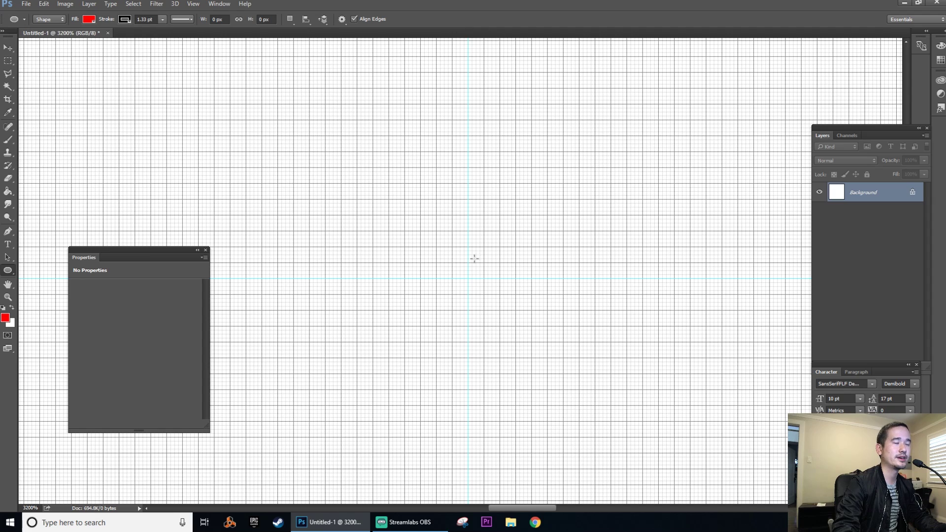
{"action": "left_click_drag", "start_coordinate": [872, 133], "coordinate": [760, 125]}
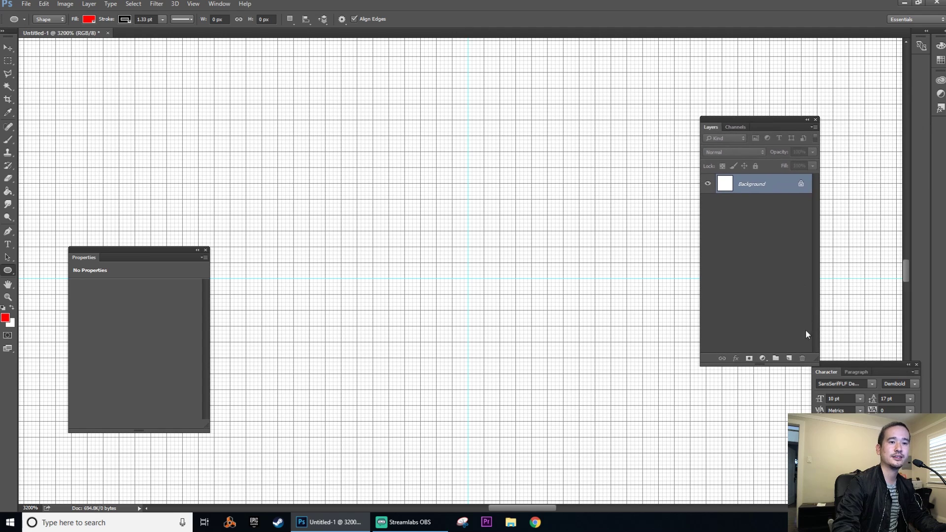
{"action": "left_click", "coordinate": [789, 358]}
{"action": "left_click_drag", "start_coordinate": [394, 215], "coordinate": [581, 387]}
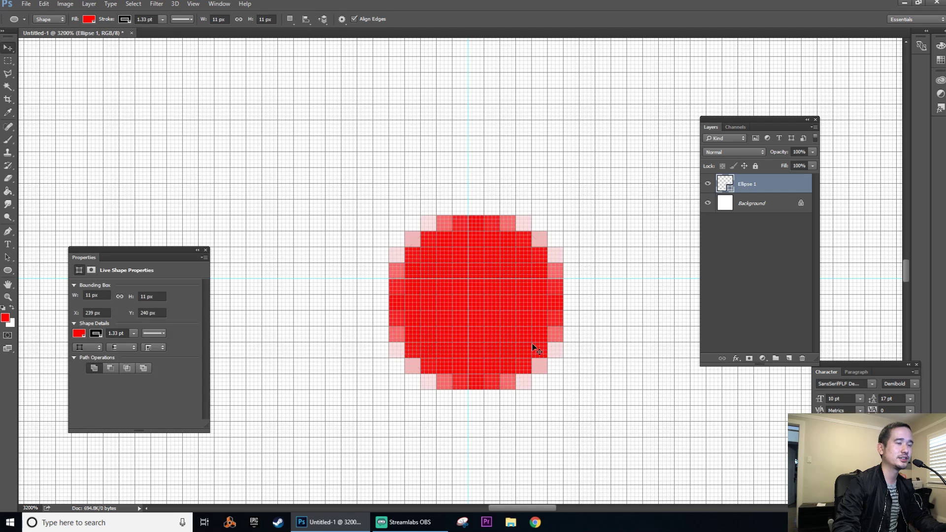
- Enlarge the red circle to 12 px by 12 px and centre it on the guide intersection
{"action": "key", "text": "v"}
{"action": "left_click_drag", "start_coordinate": [522, 331], "coordinate": [502, 315]}
{"action": "left_click", "coordinate": [35, 19]}
{"action": "key", "text": "ctrl+t"}
{"action": "left_click_drag", "start_coordinate": [542, 357], "coordinate": [560, 368]}
{"action": "left_click", "coordinate": [390, 201]}
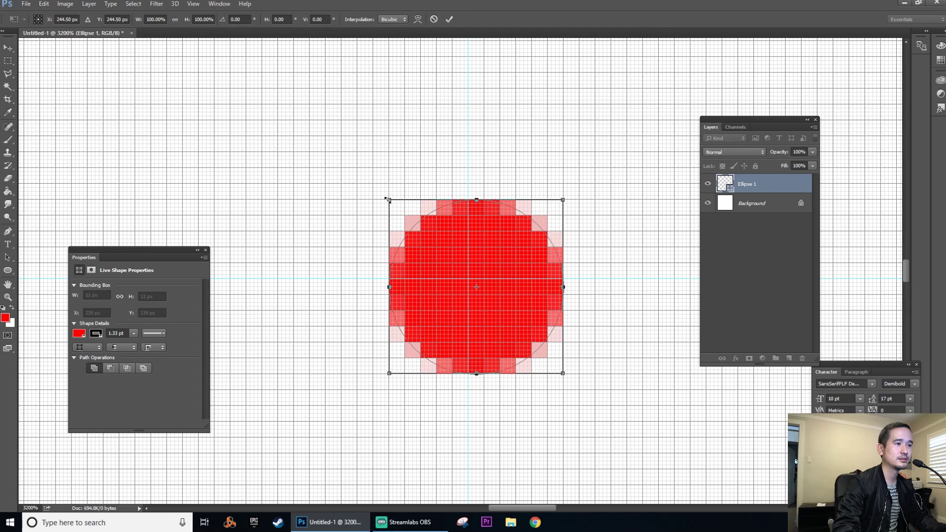
{"action": "left_click_drag", "start_coordinate": [388, 200], "coordinate": [370, 186]}
{"action": "left_click", "coordinate": [522, 253]}
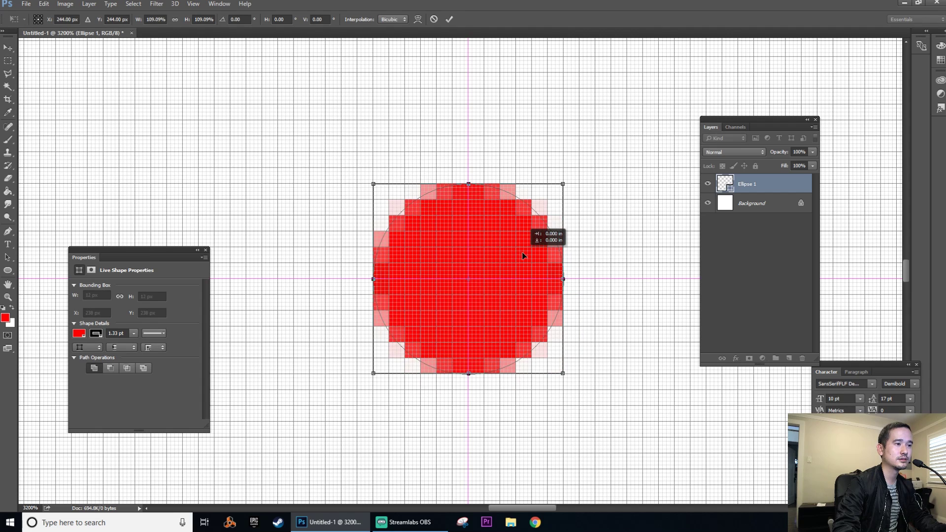
{"action": "key", "text": "Return"}
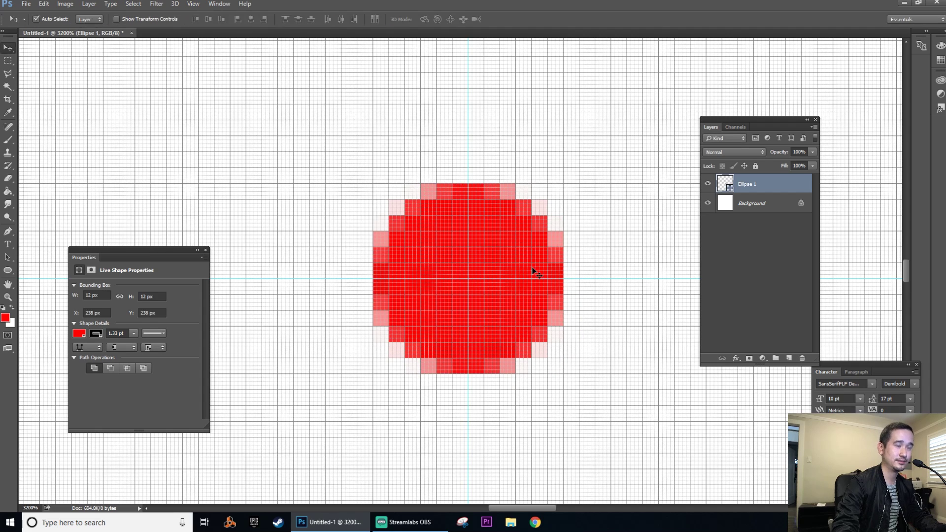
- Delete the white Background layer so only the circle remains on a transparent canvas
{"action": "left_click", "coordinate": [727, 203]}
{"action": "left_click_drag", "start_coordinate": [727, 203], "coordinate": [805, 357]}
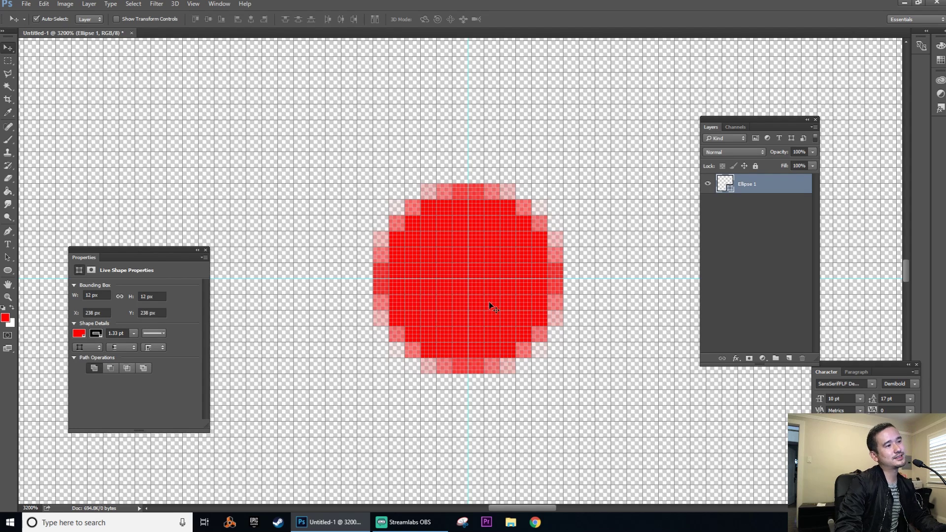
- Scale the red circle up to 14 px by 14 px, keeping it centred on the guides
{"action": "key", "text": "ctrl+t"}
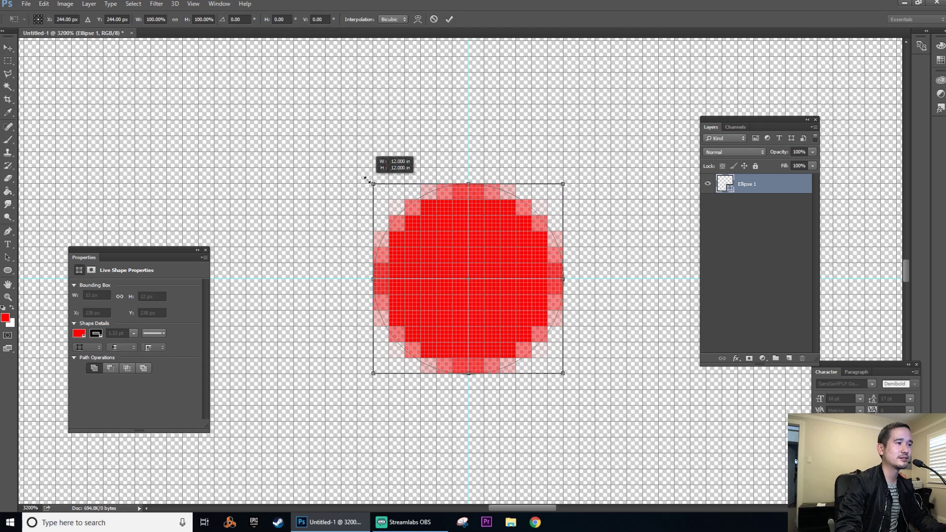
{"action": "left_click_drag", "start_coordinate": [367, 180], "coordinate": [351, 164]}
{"action": "left_click_drag", "start_coordinate": [570, 382], "coordinate": [578, 390]}
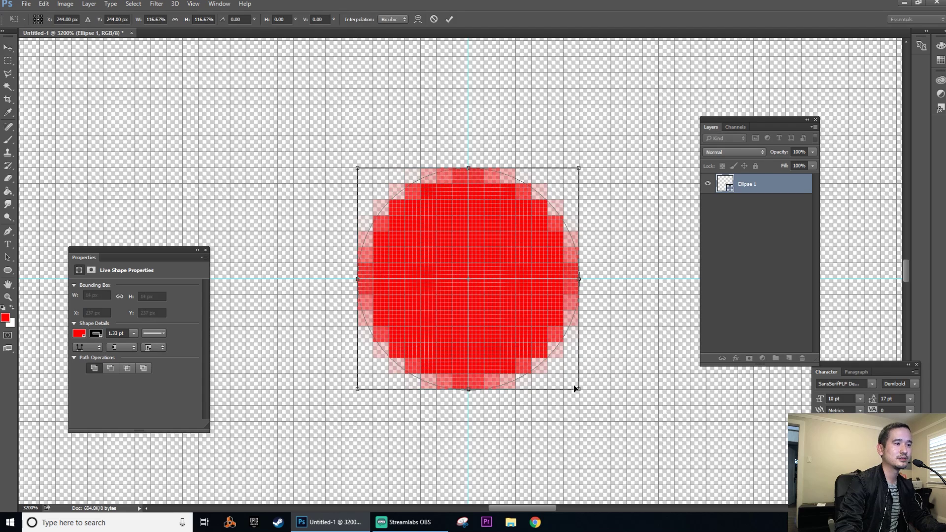
{"action": "key", "text": "Return"}
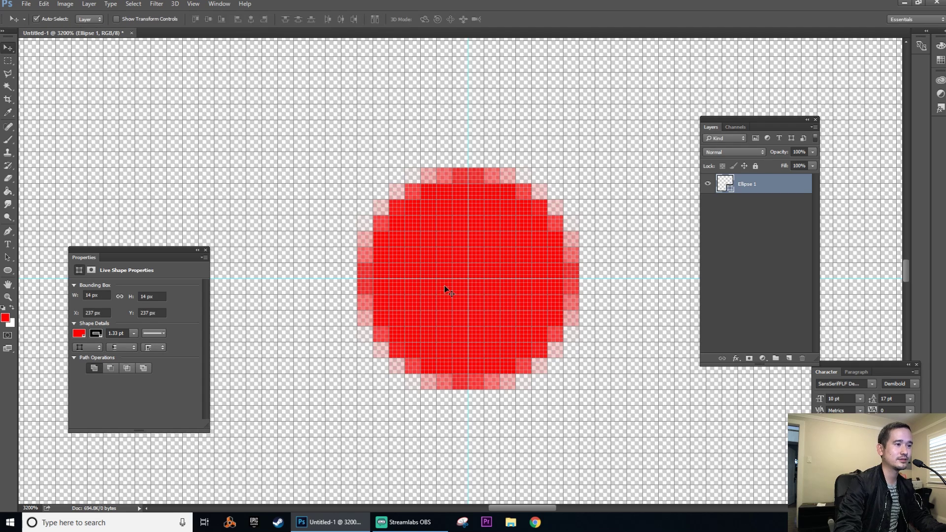
{"action": "key", "text": "ctrl"}
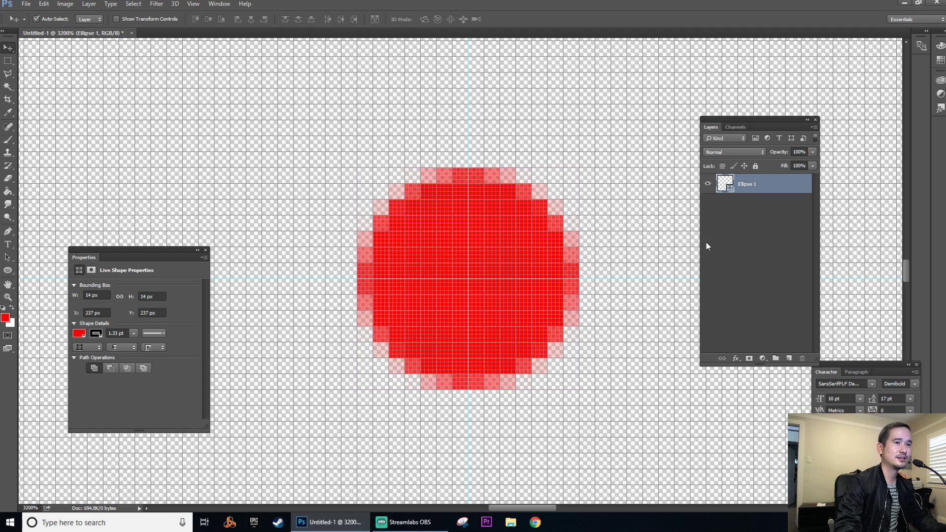
- On a new layer, draw an unfilled circle about 15 px wide with a black stroke around the red dot
{"action": "left_click", "coordinate": [759, 252]}
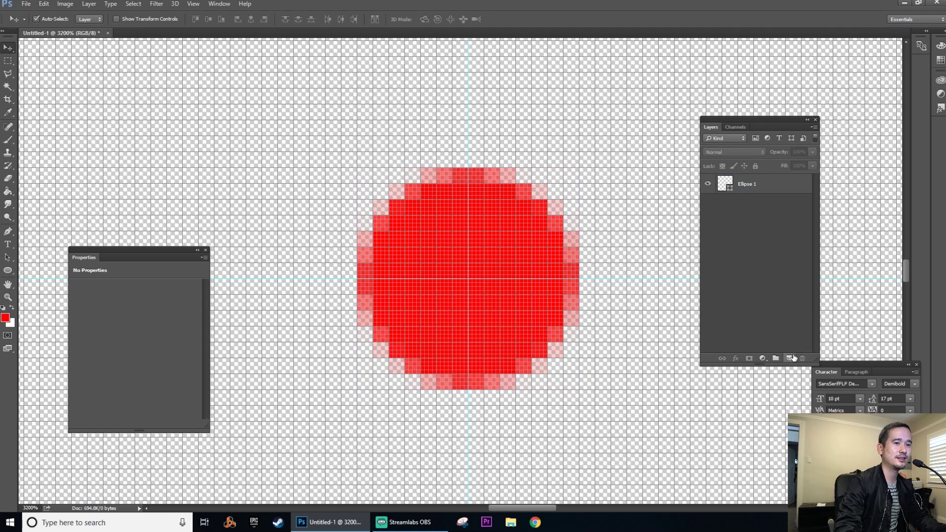
{"action": "left_click", "coordinate": [789, 358]}
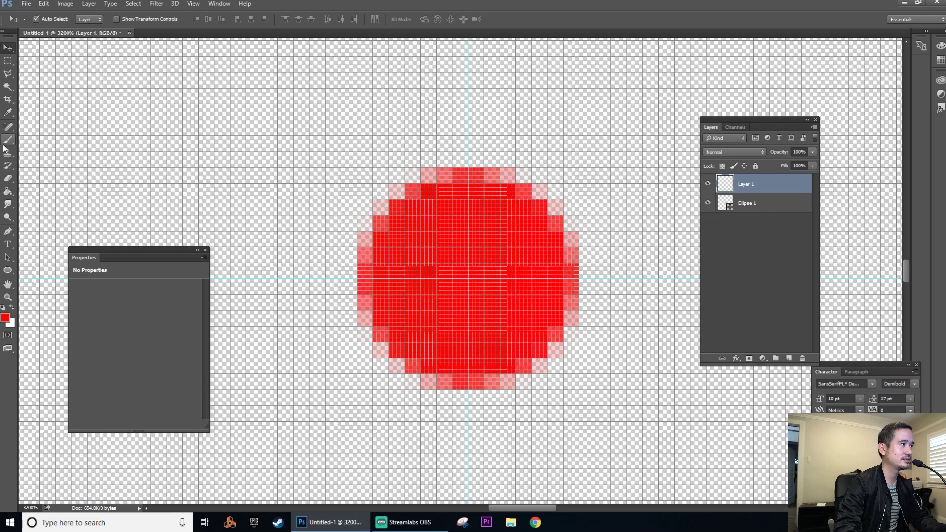
{"action": "left_click", "coordinate": [8, 271]}
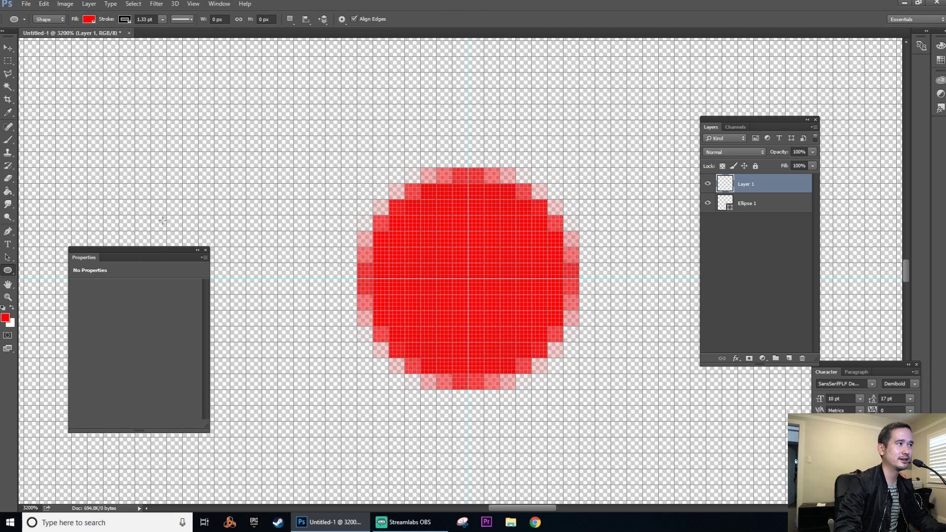
{"action": "left_click", "coordinate": [90, 20]}
{"action": "left_click", "coordinate": [48, 38]}
{"action": "left_click", "coordinate": [126, 21]}
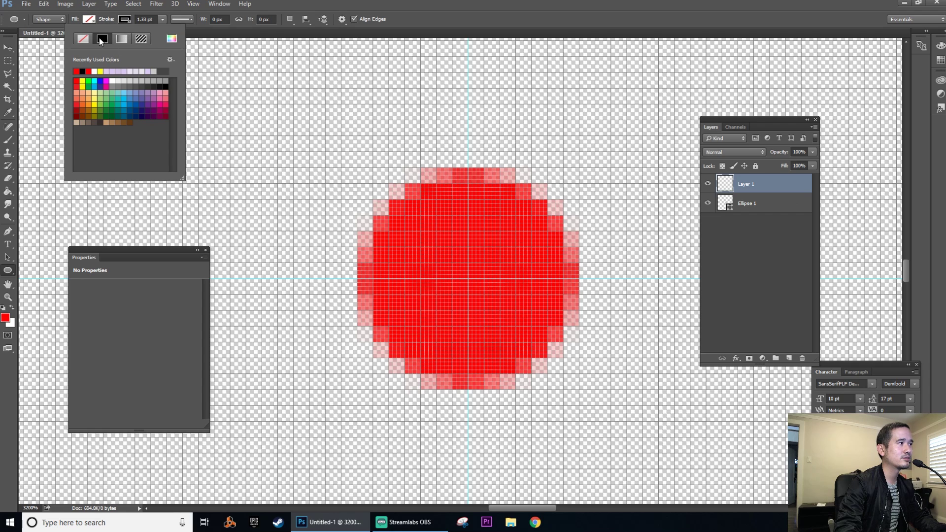
{"action": "left_click", "coordinate": [82, 71]}
{"action": "mouse_move", "coordinate": [356, 160]}
{"action": "left_mouse_down"}
{"action": "mouse_move", "coordinate": [633, 369]}
{"action": "mouse_move", "coordinate": [595, 406]}
{"action": "left_mouse_up"}
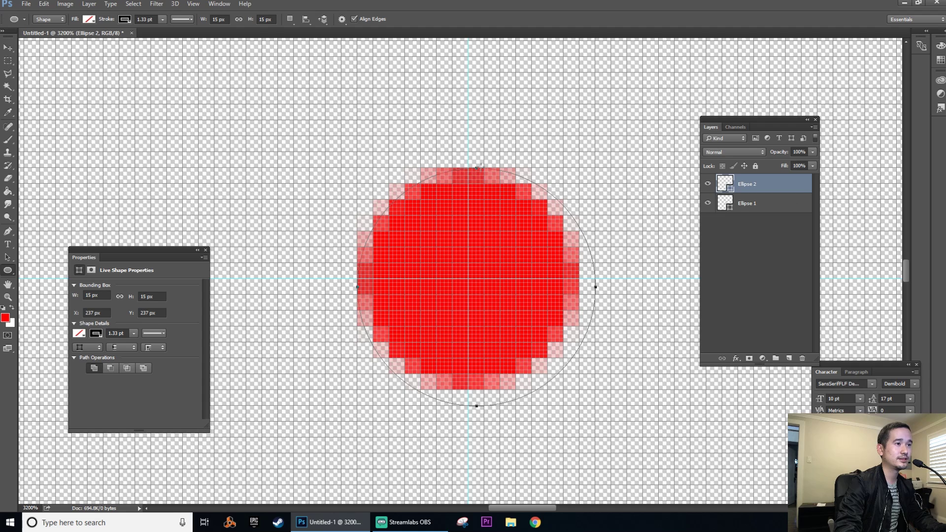
- Thicken the unfilled circle's stroke to 47.52 pt and scale it to 16 px by 16 px, centred on the guide intersection
{"action": "left_click", "coordinate": [162, 20]}
{"action": "left_click_drag", "start_coordinate": [163, 30], "coordinate": [168, 31]}
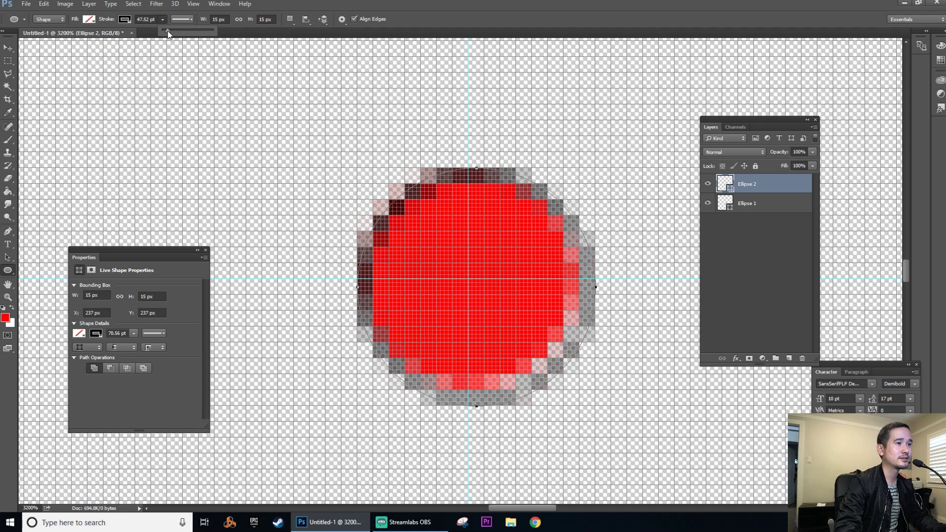
{"action": "left_click", "coordinate": [8, 48]}
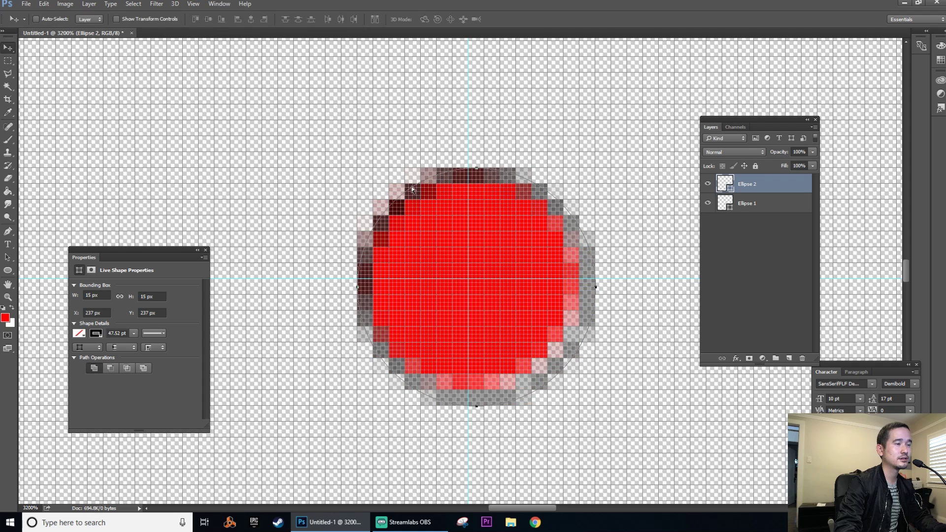
{"action": "key", "text": "ctrl+t"}
{"action": "left_click_drag", "start_coordinate": [354, 166], "coordinate": [338, 157]}
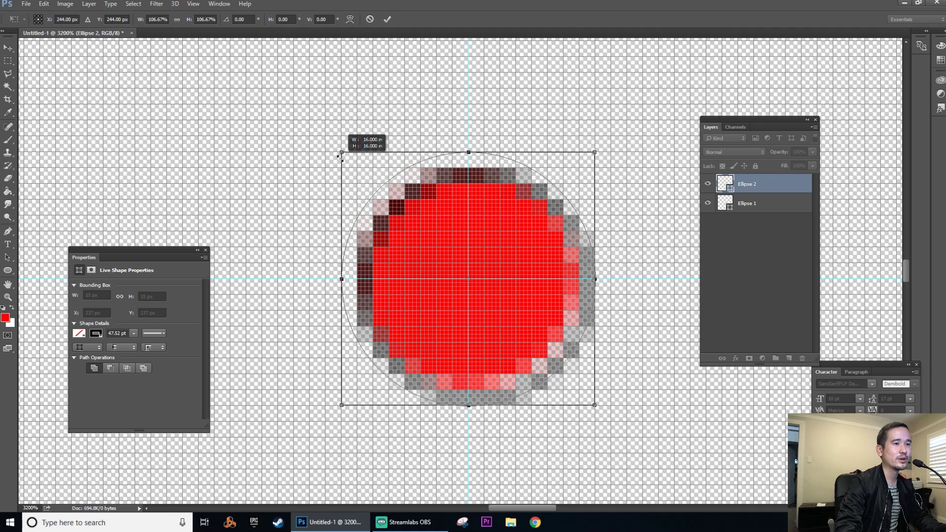
{"action": "left_click_drag", "start_coordinate": [339, 157], "coordinate": [340, 157]}
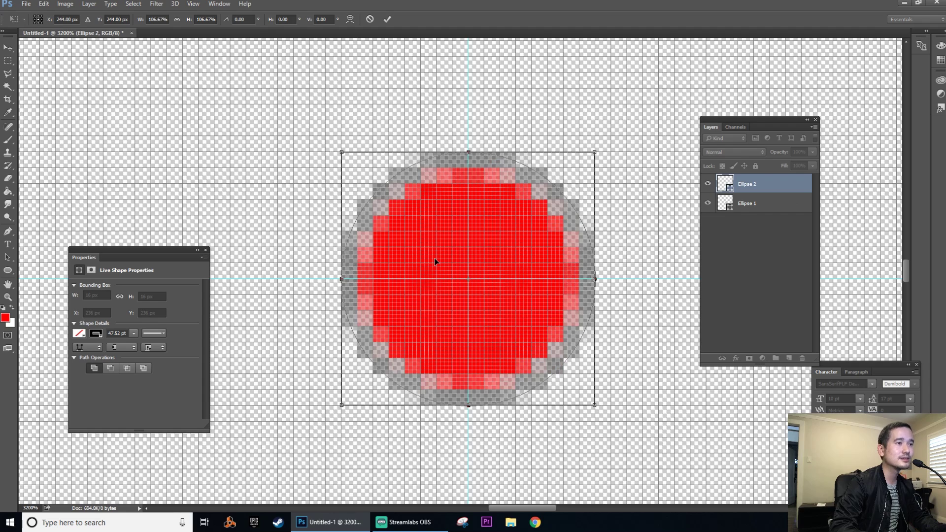
{"action": "key", "text": "Return"}
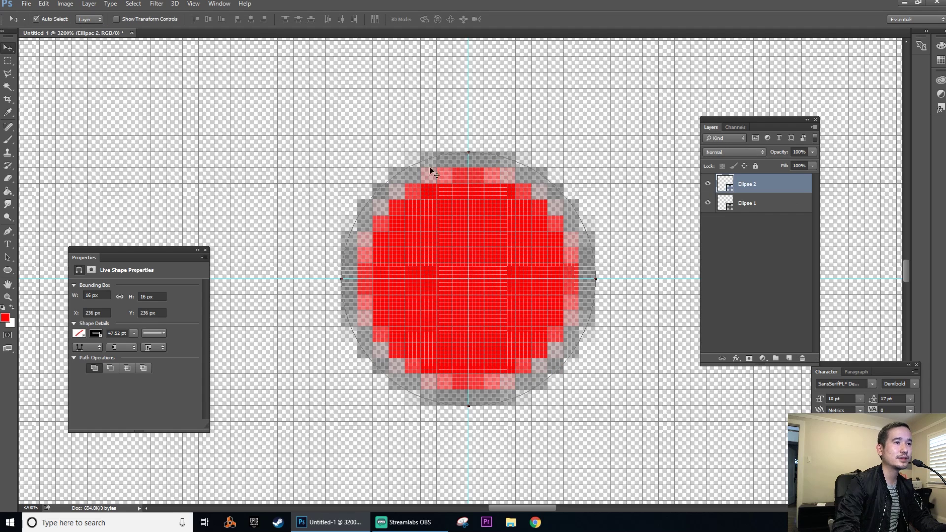
{"action": "left_click", "coordinate": [541, 177]}
{"action": "left_click", "coordinate": [547, 178]}
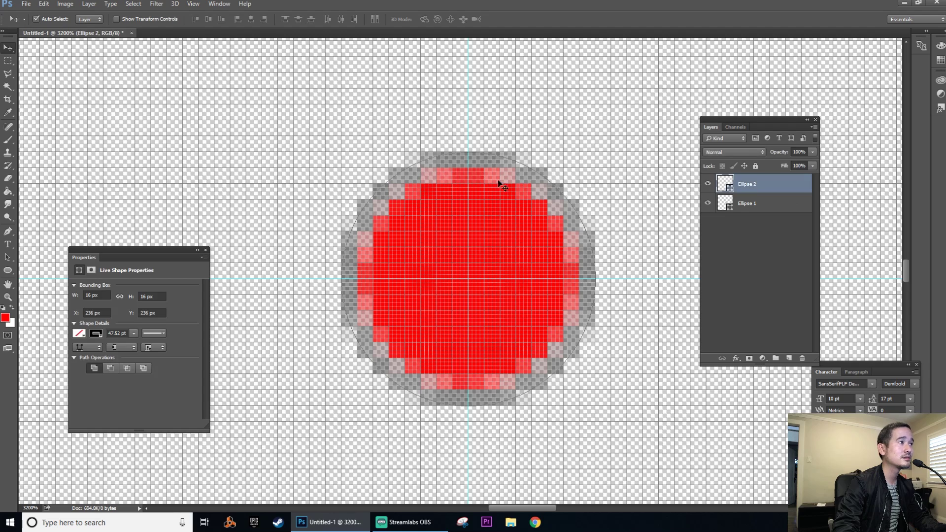
- Set the black ring's stroke width to 66.24 pt
{"action": "left_click_drag", "start_coordinate": [152, 250], "coordinate": [264, 191]}
{"action": "left_click", "coordinate": [245, 274]}
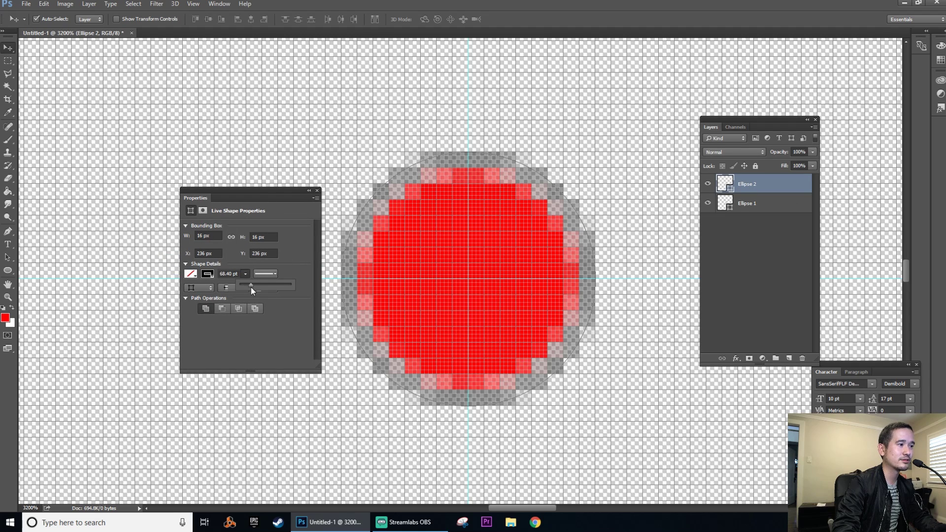
{"action": "left_click_drag", "start_coordinate": [257, 287], "coordinate": [248, 285]}
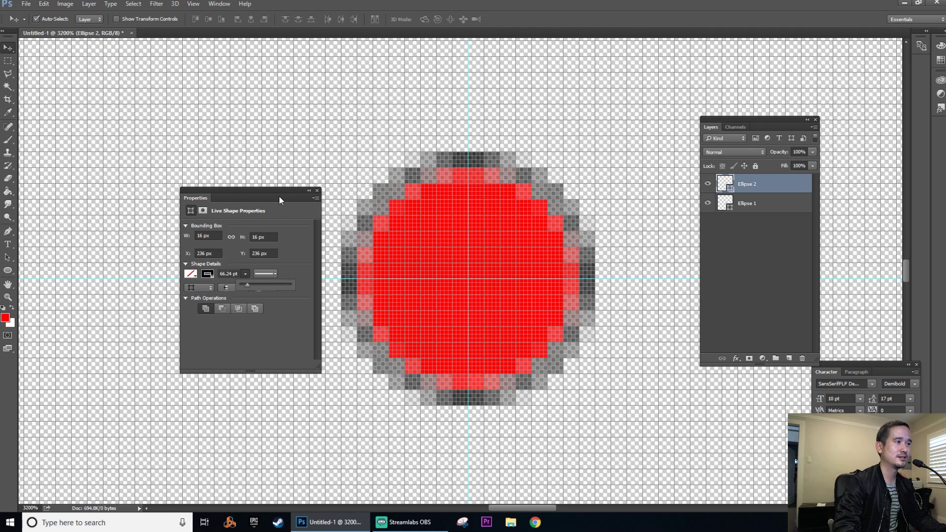
{"action": "left_click_drag", "start_coordinate": [280, 196], "coordinate": [218, 189]}
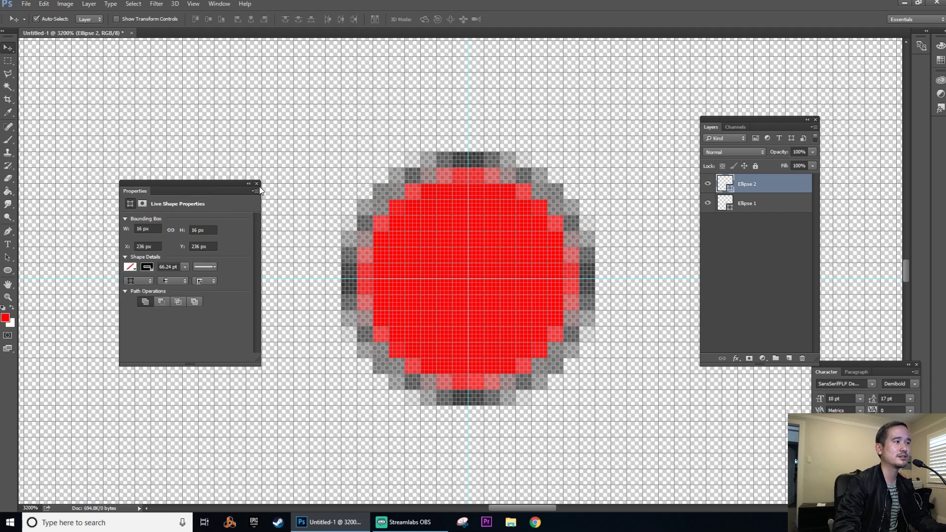
{"action": "left_click", "coordinate": [752, 262]}
{"action": "left_click", "coordinate": [538, 252]}
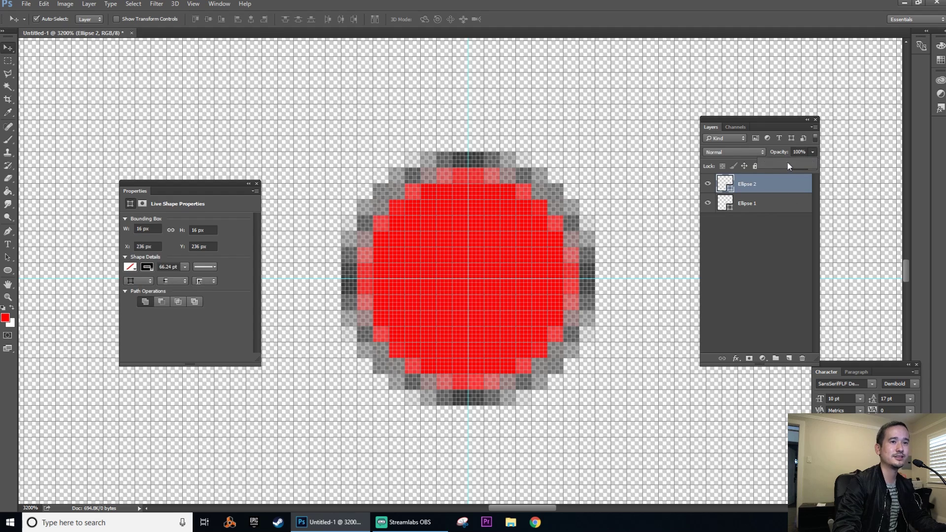
{"action": "left_click_drag", "start_coordinate": [788, 163], "coordinate": [769, 163]}
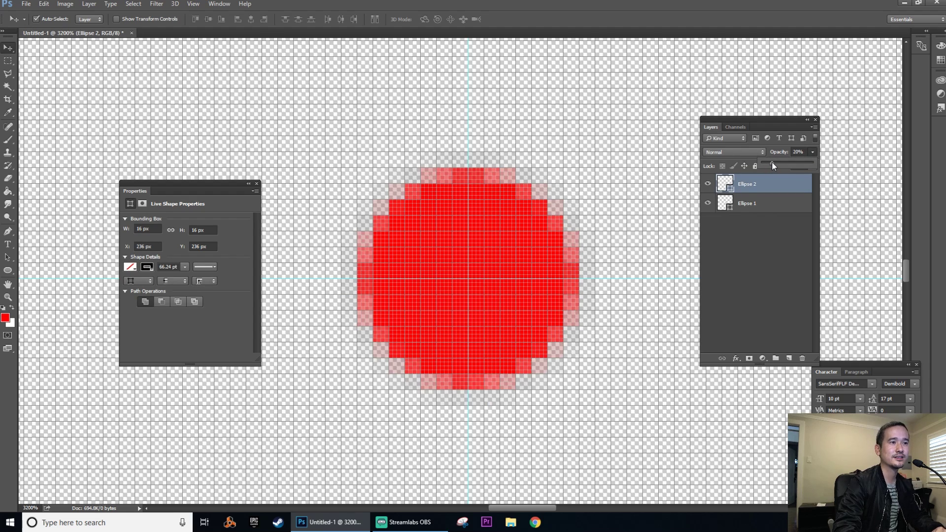
{"action": "key", "text": "Escape"}
- Lower the opacity of the red circle's layer, Ellipse 1, to 14% and deselect the layer
{"action": "left_click", "coordinate": [771, 240]}
{"action": "left_click", "coordinate": [782, 203]}
{"action": "left_click", "coordinate": [813, 151]}
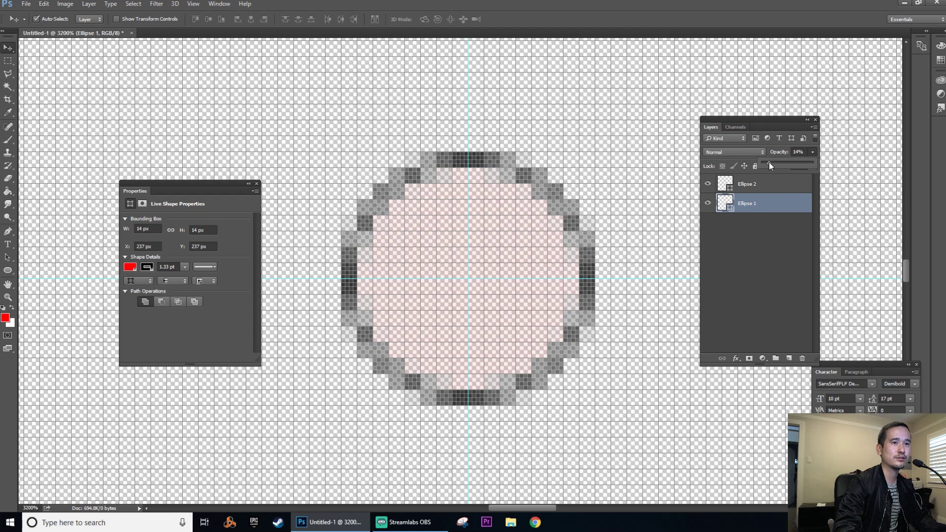
{"action": "left_click", "coordinate": [752, 240]}
{"action": "left_click", "coordinate": [753, 240]}
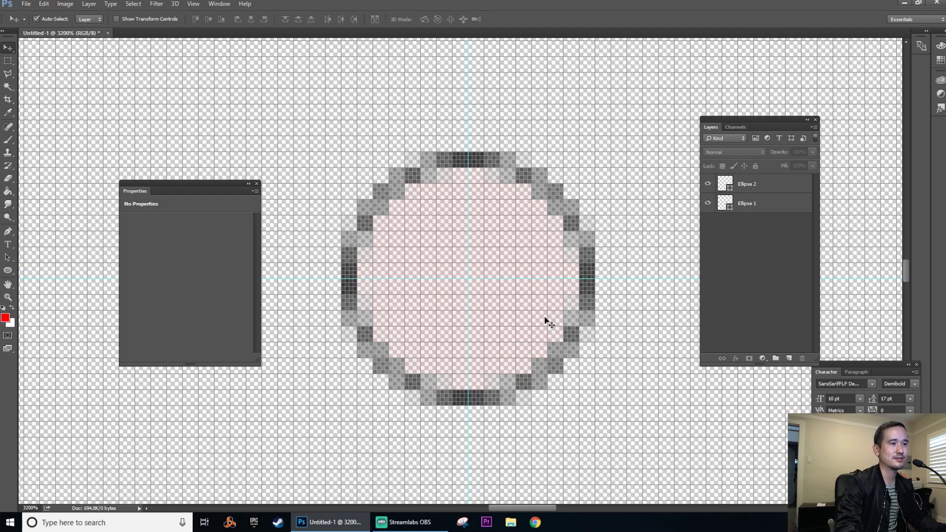
{"action": "key", "text": "ctrl+minus"}
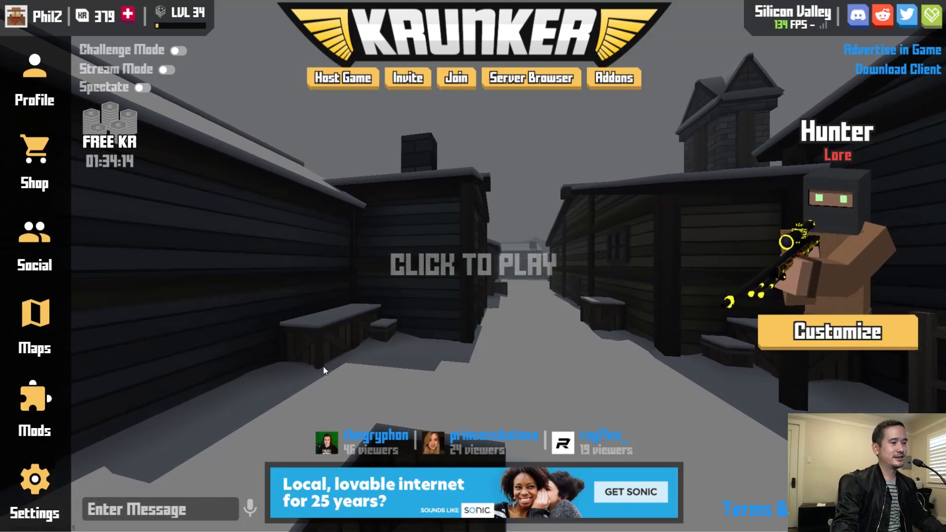
- Switch to Krunker and replace the Scope Image URL in the Mods settings with the copied Discord-hosted PNG link
{"action": "left_click", "coordinate": [35, 488]}
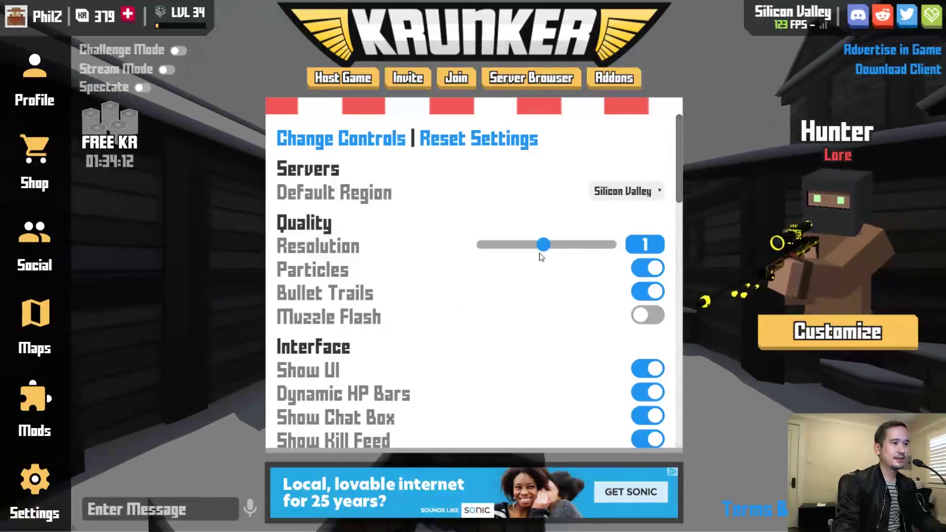
{"action": "left_click_drag", "start_coordinate": [679, 167], "coordinate": [678, 410]}
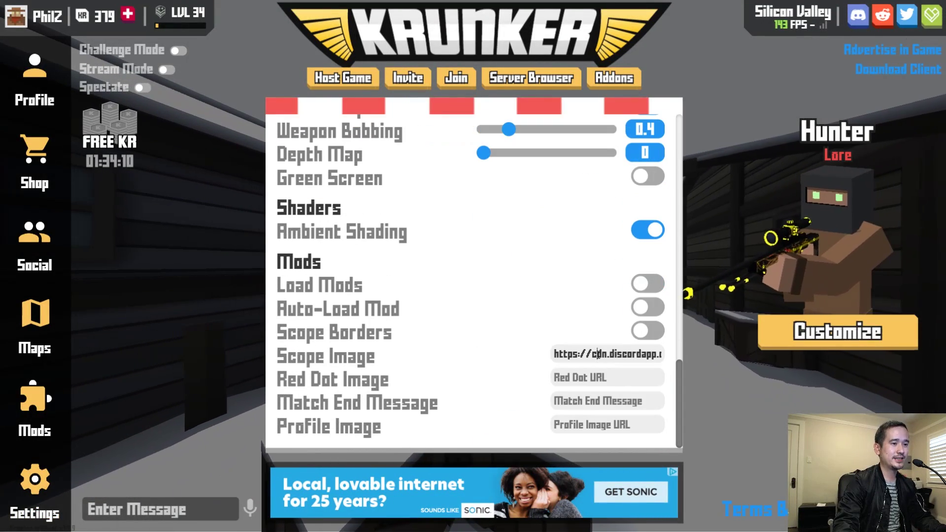
{"action": "triple_click", "coordinate": [598, 354]}
{"action": "key", "text": "ctrl+v"}
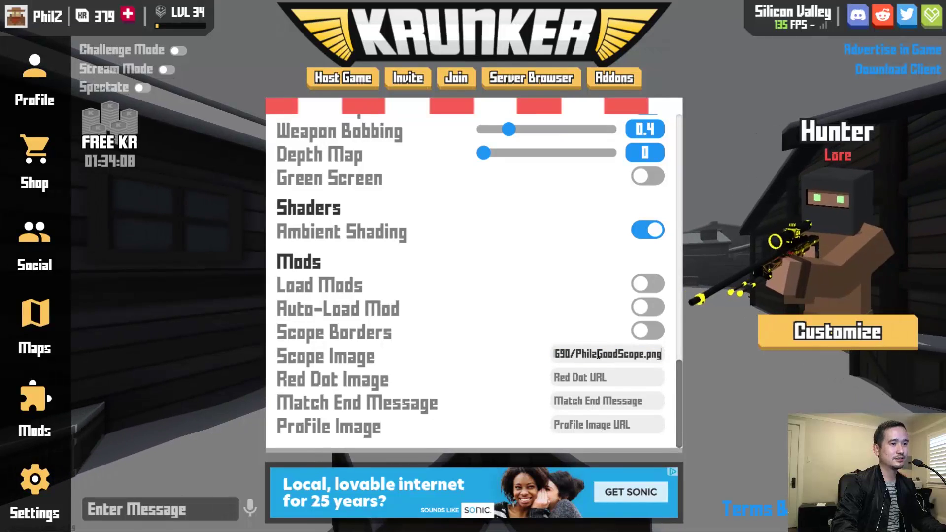
{"action": "key", "text": "Home"}
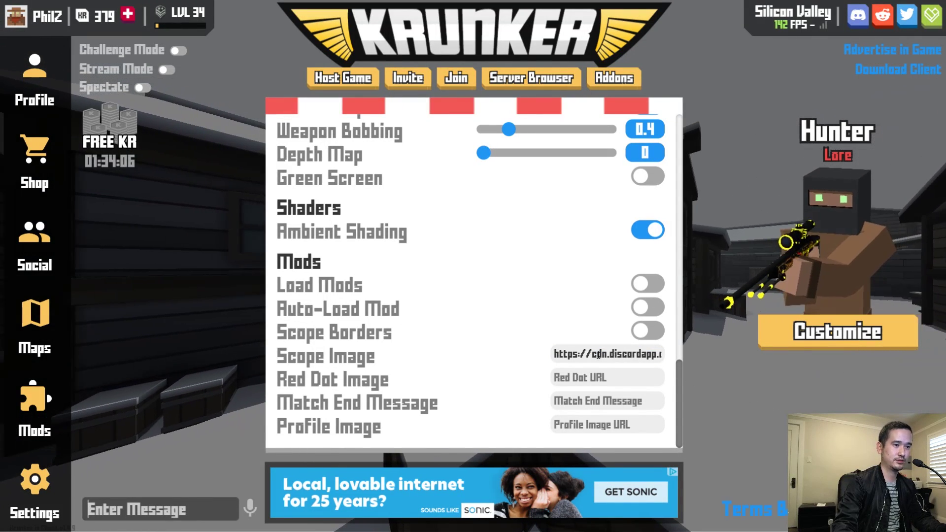
{"action": "key", "text": "End"}
{"action": "left_click", "coordinate": [549, 385]}
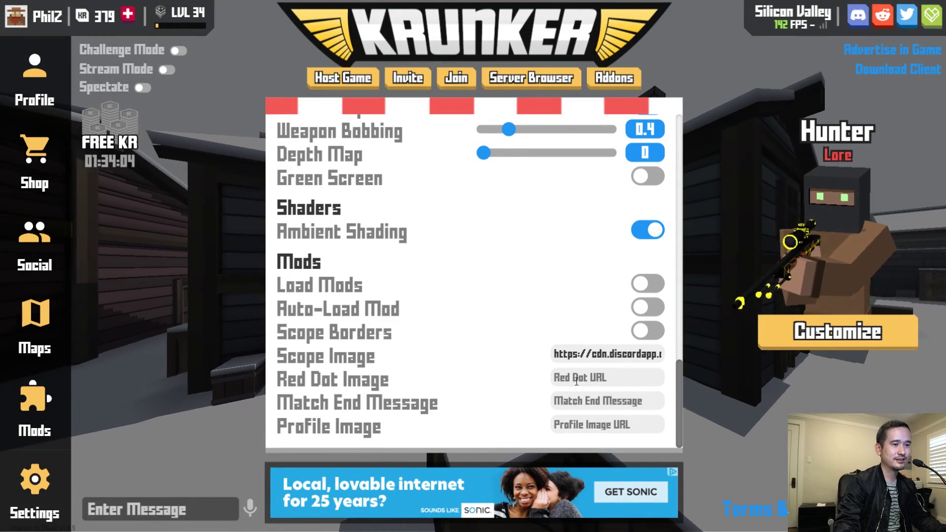
- Review the Crosshair settings, close the settings and enter the Team Deathmatch match
{"action": "scroll", "coordinate": [549, 385], "scroll_direction": "up", "scroll_amount": 12}
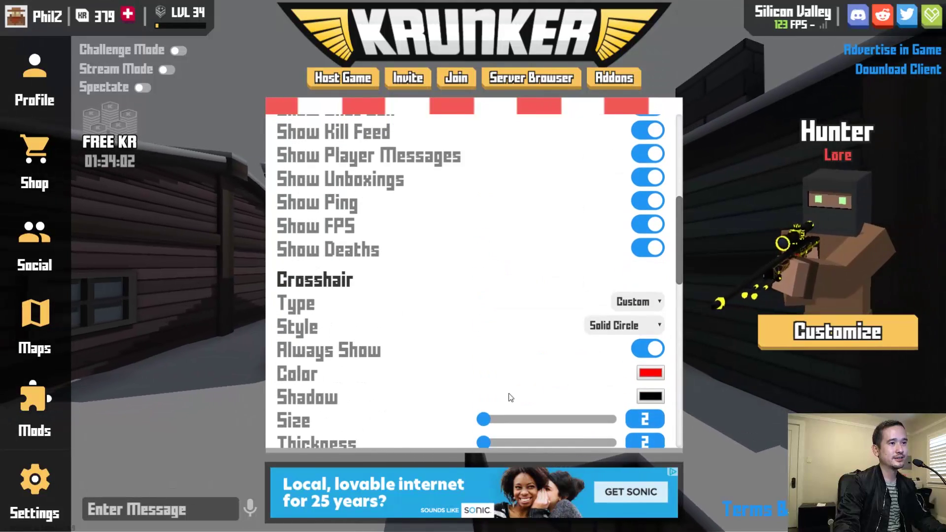
{"action": "scroll", "coordinate": [537, 337], "scroll_direction": "down", "scroll_amount": 2}
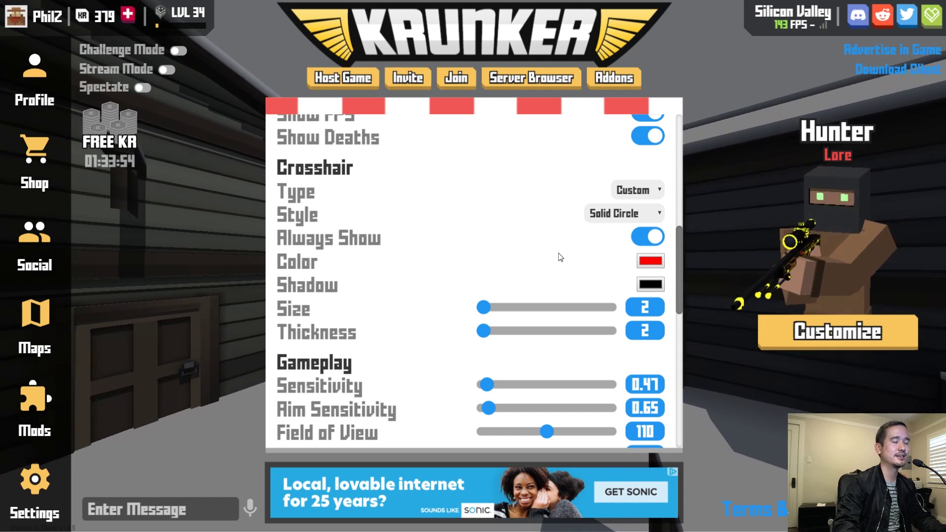
{"action": "left_click", "coordinate": [728, 170]}
{"action": "left_click", "coordinate": [729, 170]}
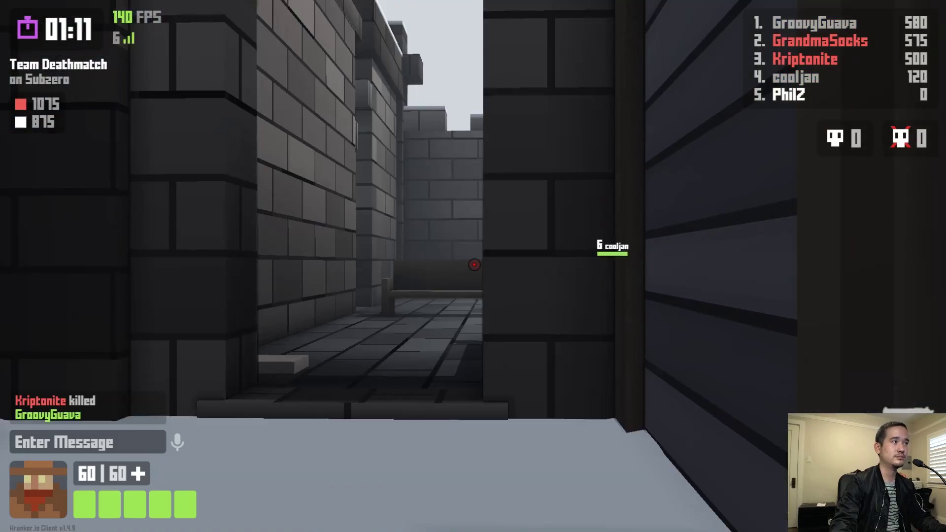
{"action": "key", "text": "1"}
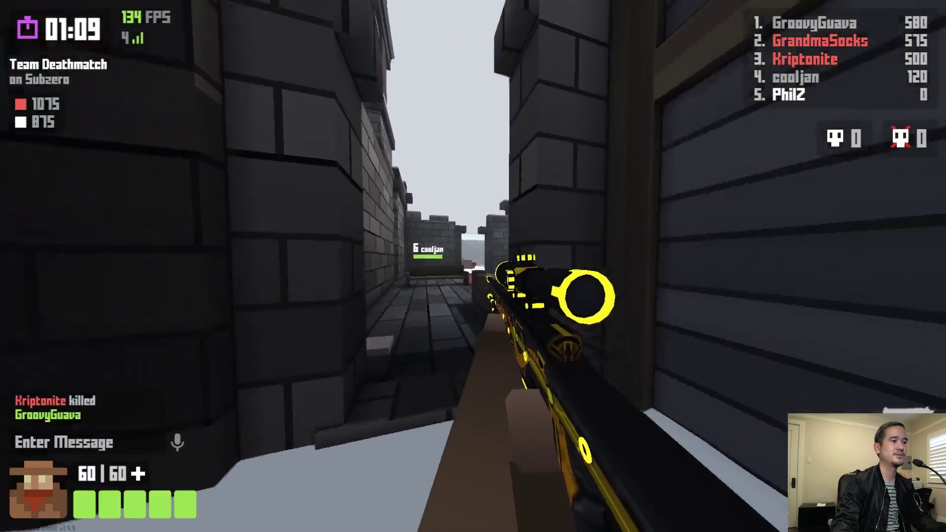
{"action": "key", "text": "w"}
{"action": "right_click", "coordinate": [473, 266]}
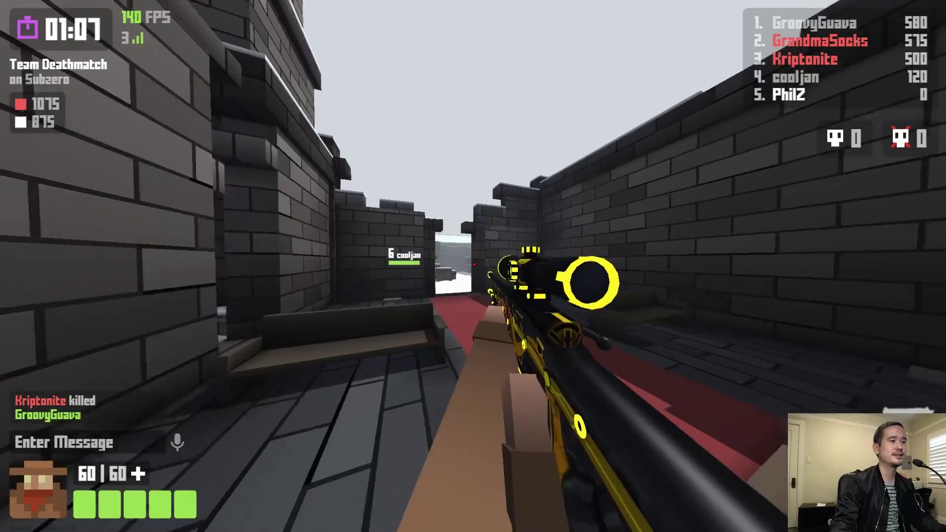
{"action": "key", "text": "w"}
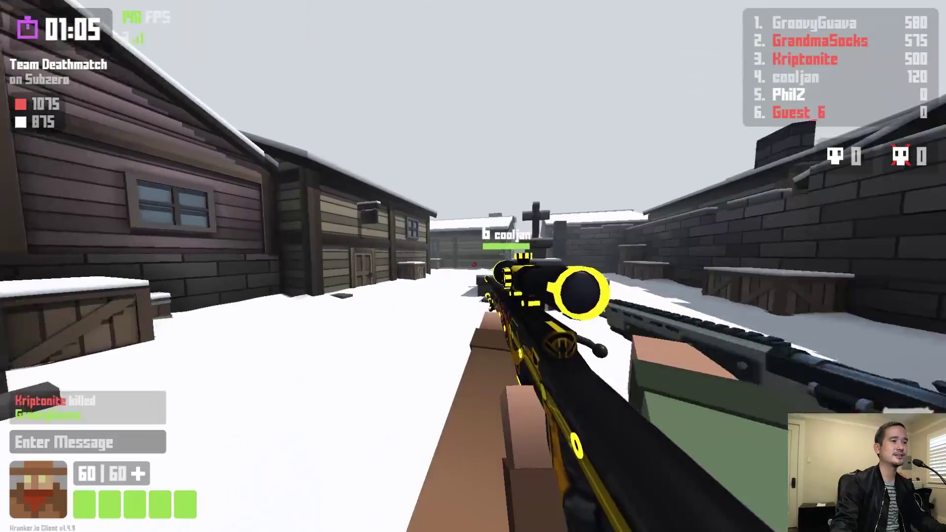
{"action": "key", "text": "w"}
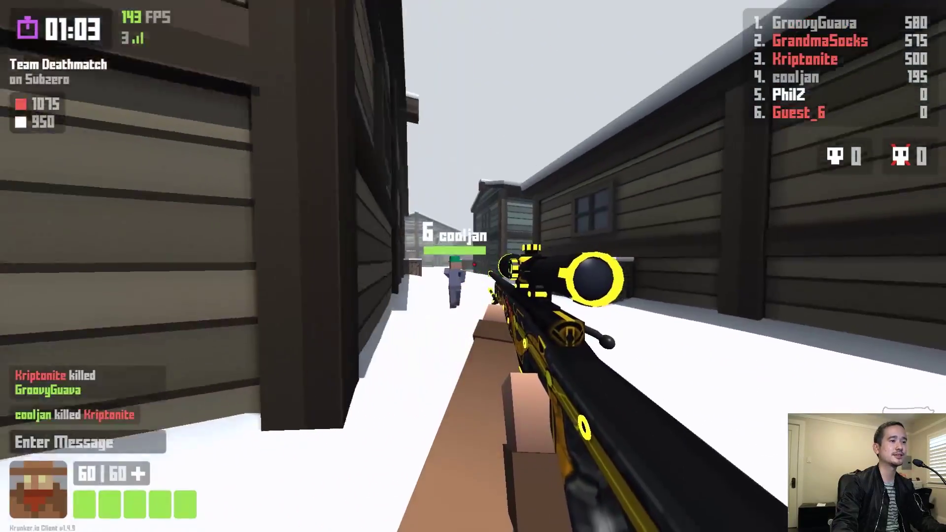
{"action": "key", "text": "w"}
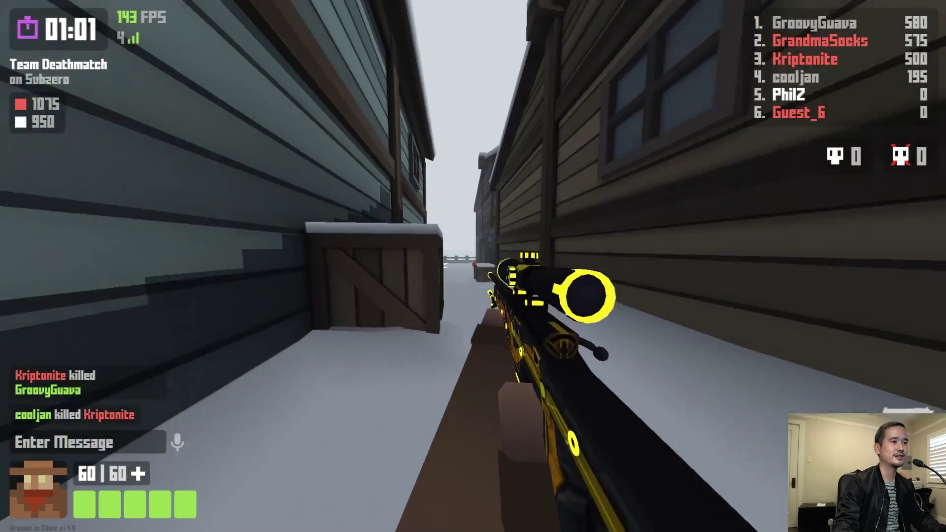
{"action": "right_click", "coordinate": [473, 266]}
{"action": "left_click", "coordinate": [473, 266]}
{"action": "right_click", "coordinate": [472, 266]}
{"action": "left_click", "coordinate": [473, 266]}
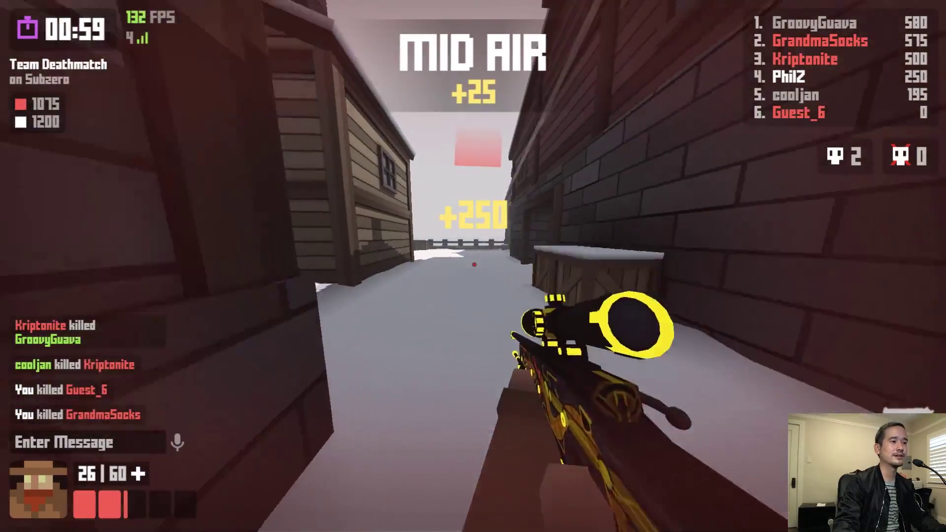
{"action": "key", "text": "w"}
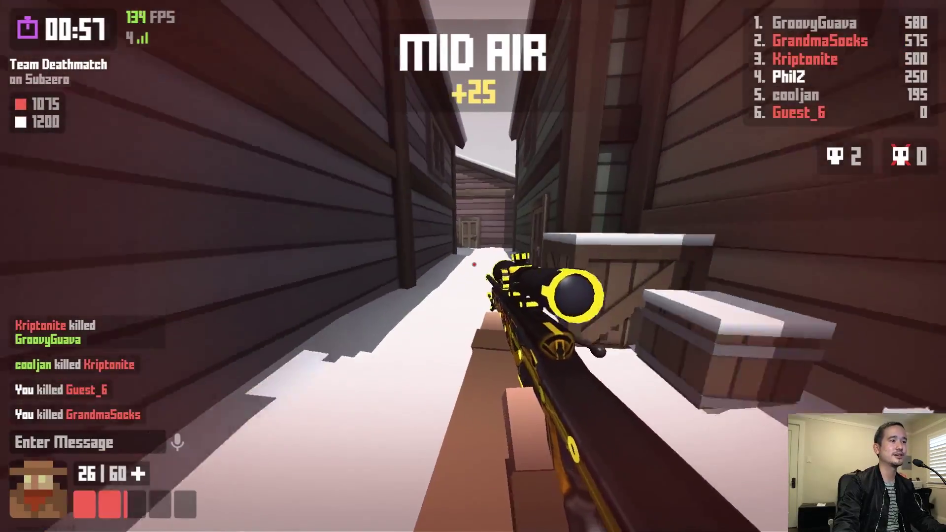
{"action": "key", "text": "w"}
{"action": "key", "text": "r"}
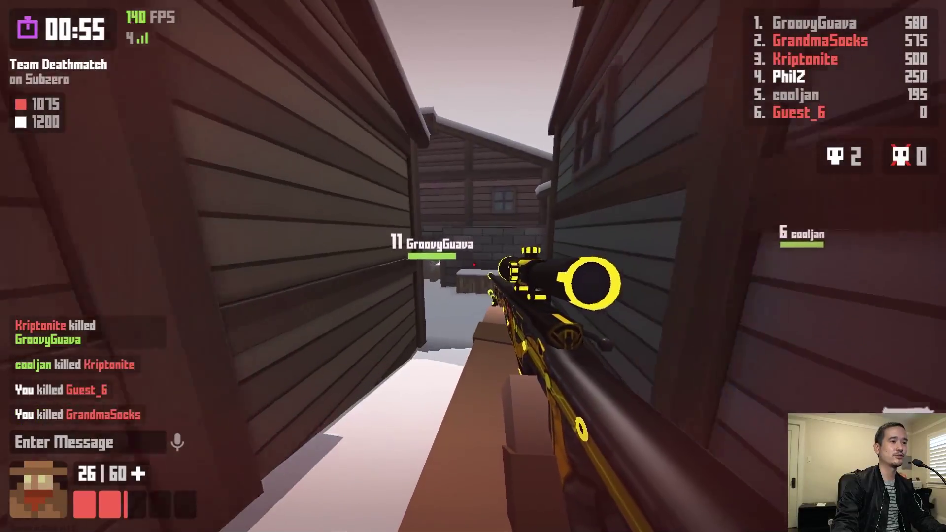
- Advance between the houses on Subzero to the fountain courtyard and test the custom scope by shooting opposing players through it
{"action": "key", "text": "w"}
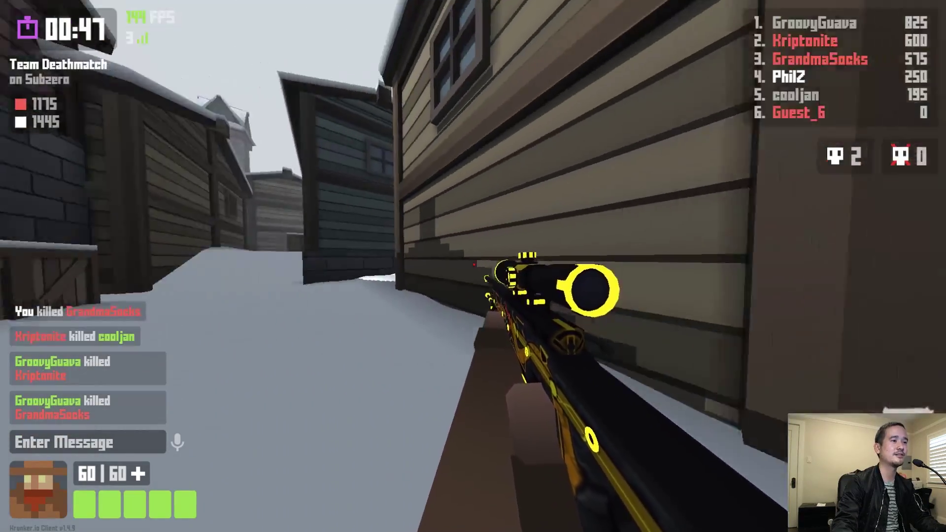
{"action": "key", "text": "w"}
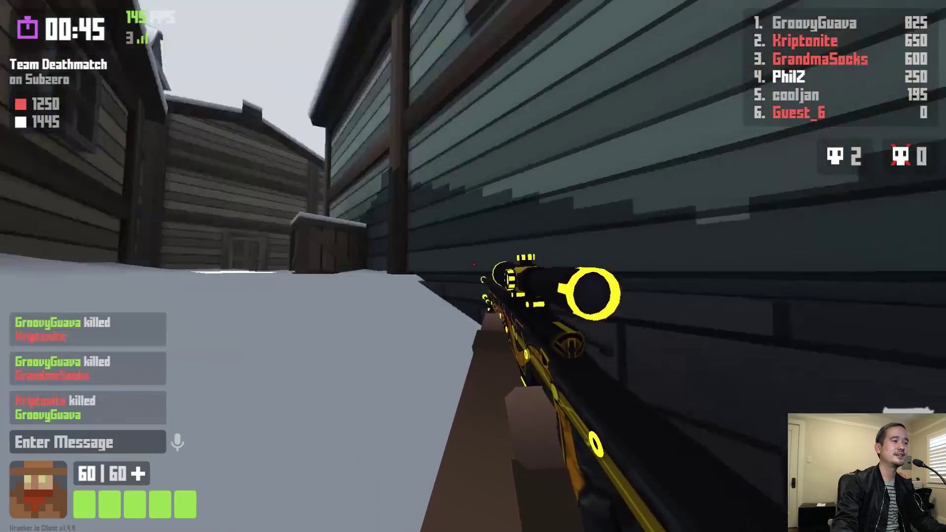
{"action": "key", "text": "w"}
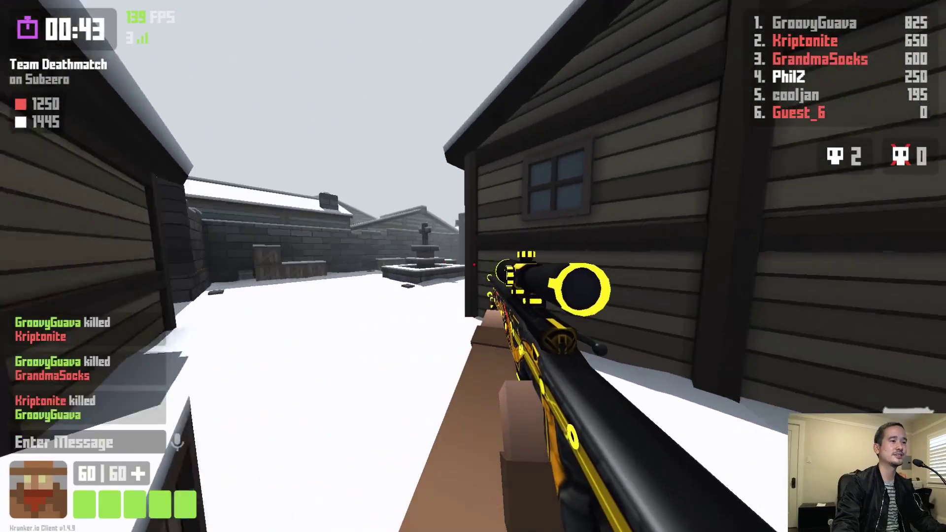
{"action": "key", "text": "w"}
{"action": "left_click", "coordinate": [473, 264]}
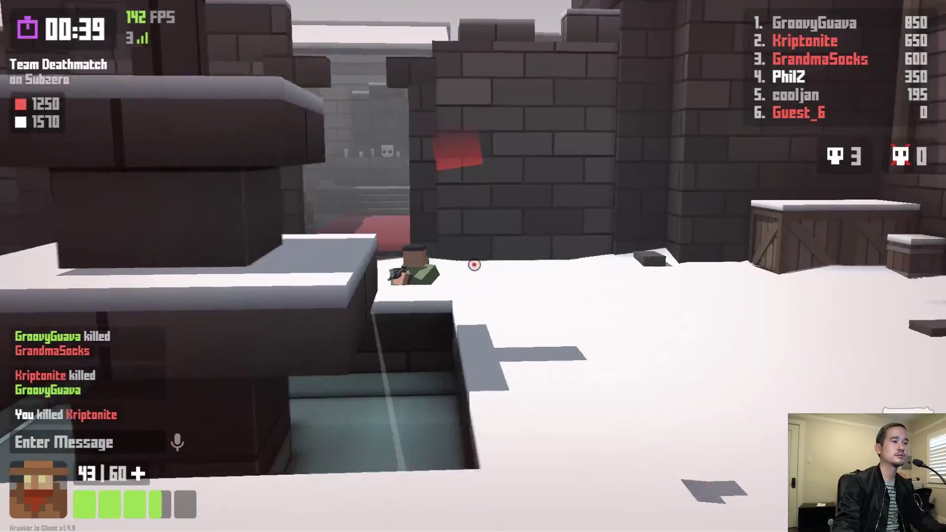
{"action": "left_click", "coordinate": [473, 264]}
{"action": "left_click", "coordinate": [473, 264]}
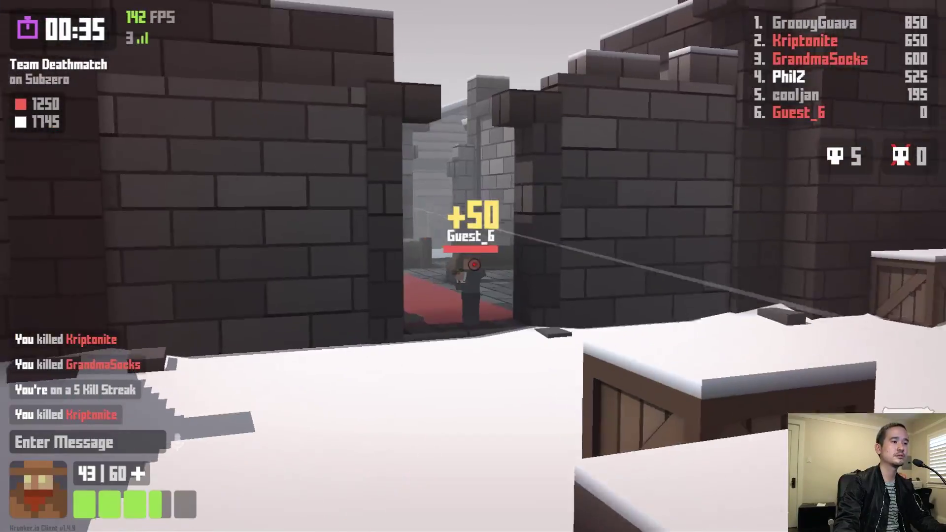
{"action": "left_click", "coordinate": [473, 265]}
{"action": "key", "text": "r"}
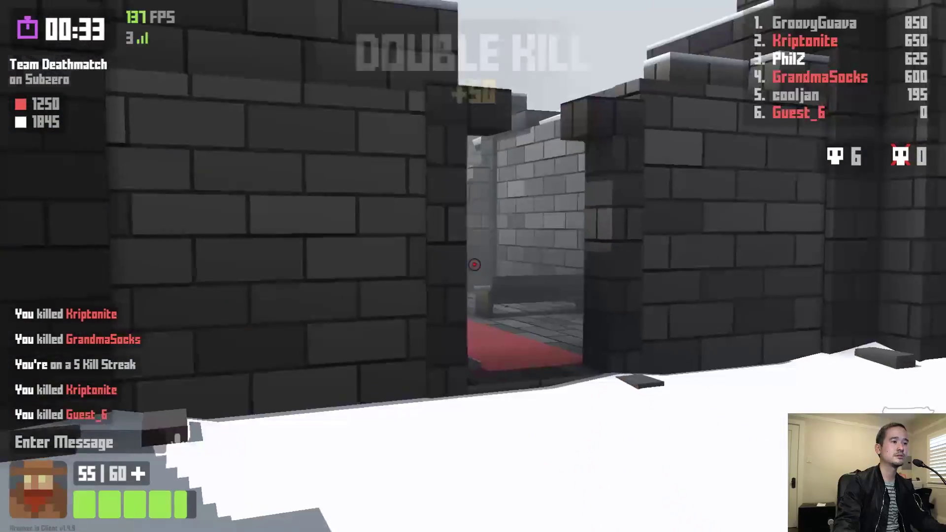